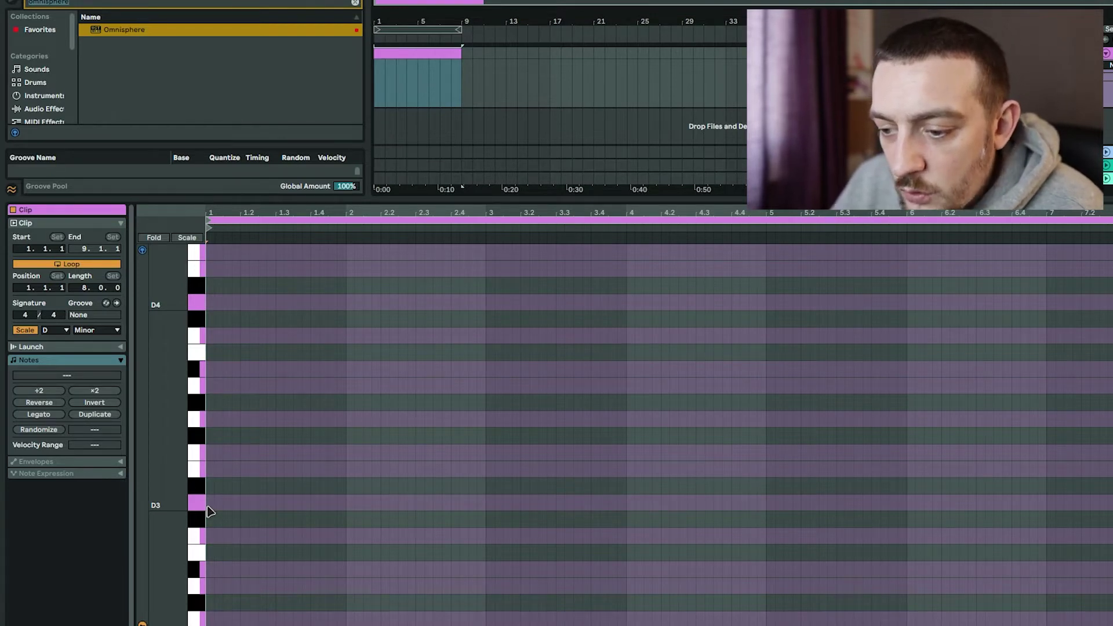
# Enter the root notes D3 and A2 for half a bar each in bar 1, then B♭2 for all of bar 2.
pyautogui.click(211, 510)
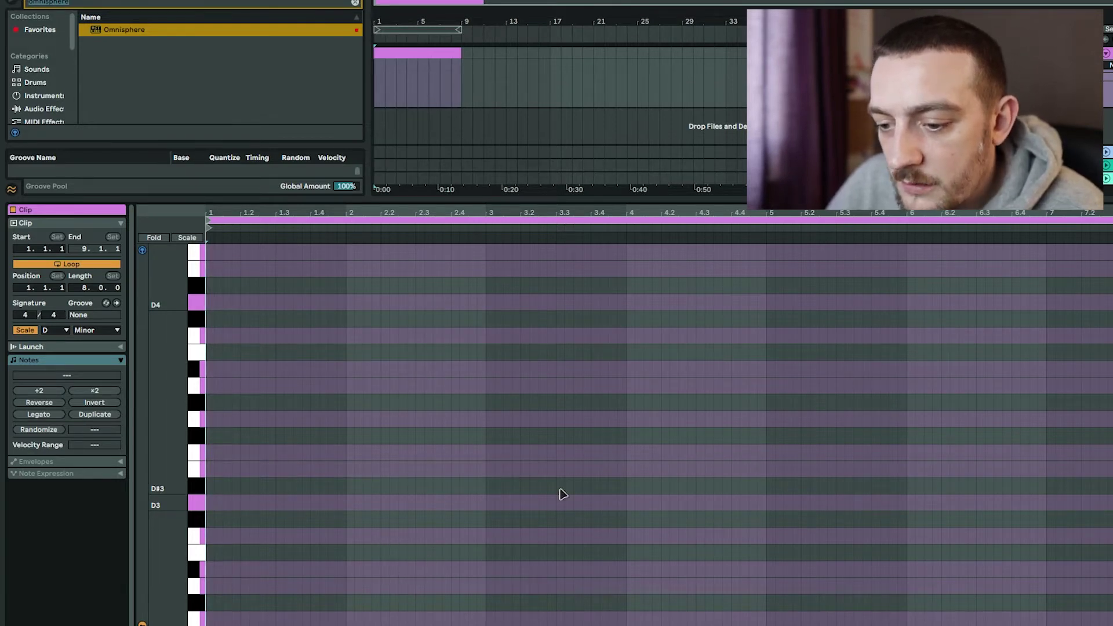
pyautogui.doubleClick(210, 503)
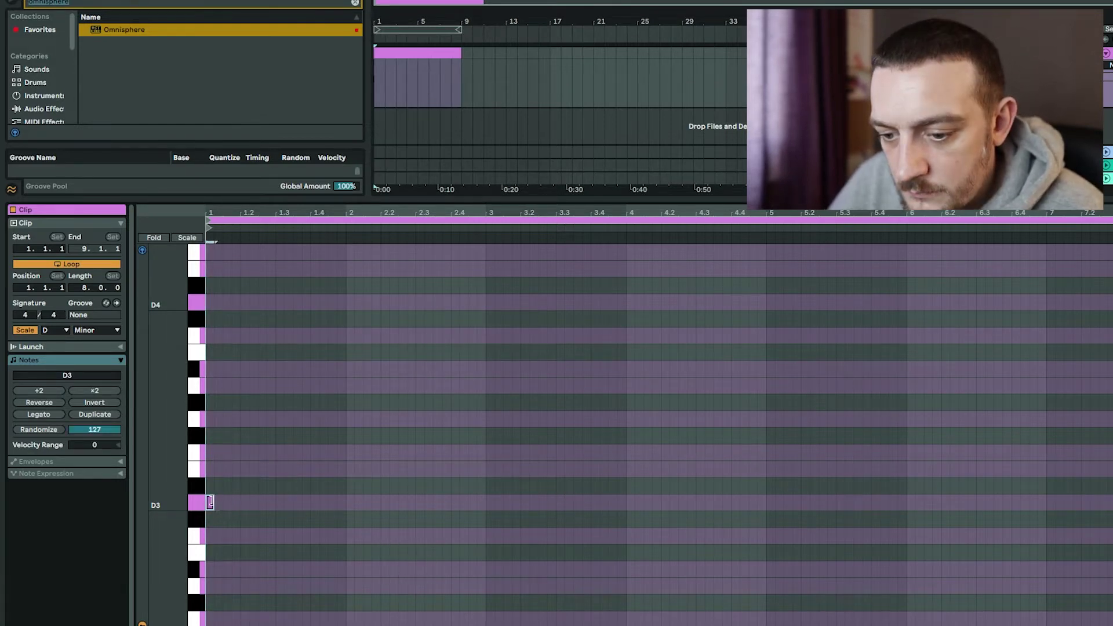
pyautogui.moveTo(209, 502); pyautogui.dragTo(485, 570)
pyautogui.press('space')
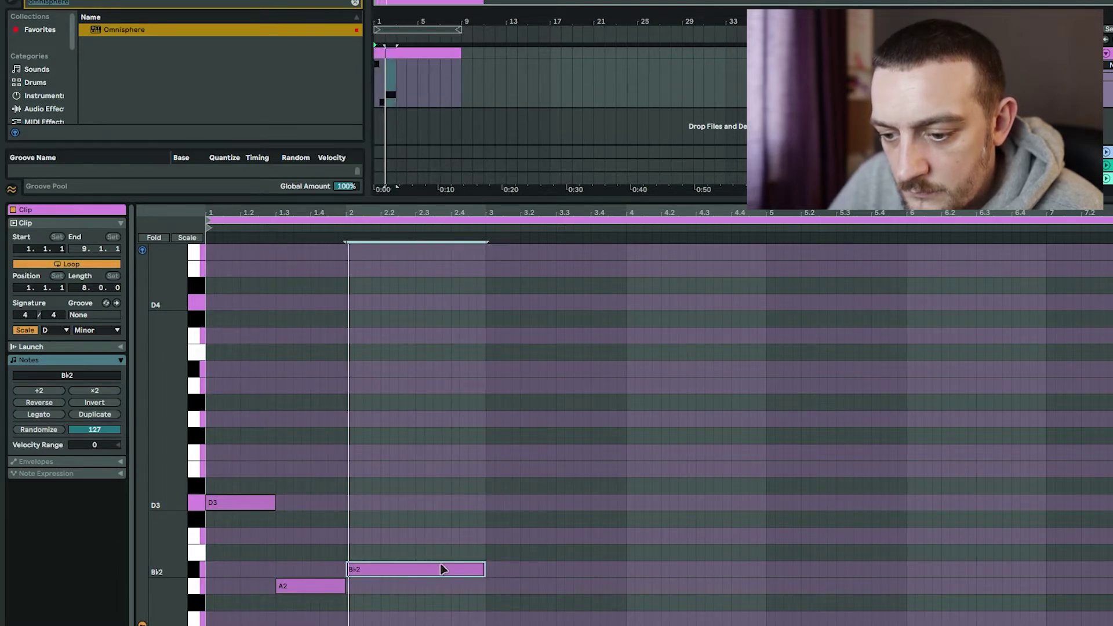
# Duplicate the three-note pattern into bars 3 and 4, shorten its B♭2 to half a bar and finish with a half-bar E3.
pyautogui.hotkey('ctrl', 'a')
pyautogui.hotkey('ctrl', 'd')
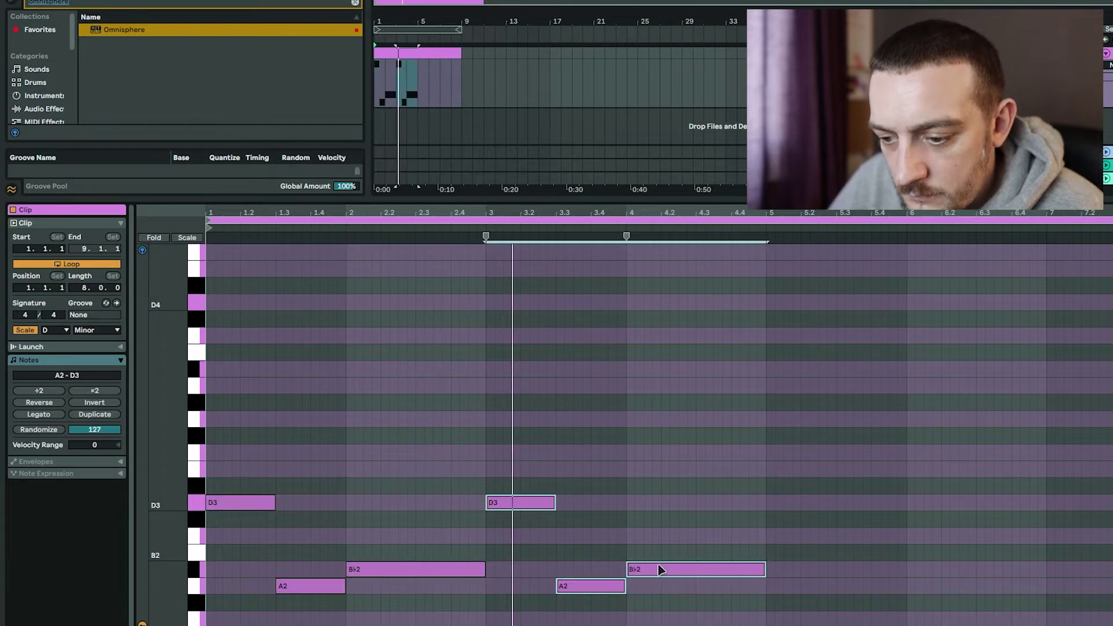
pyautogui.click(713, 598)
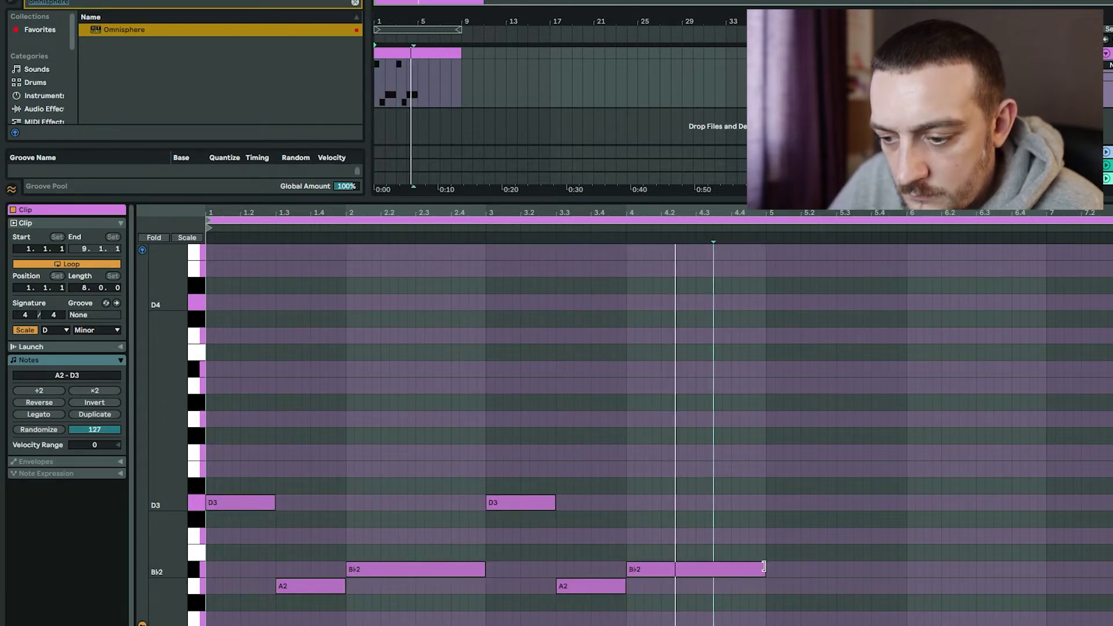
pyautogui.moveTo(764, 565); pyautogui.dragTo(755, 470)
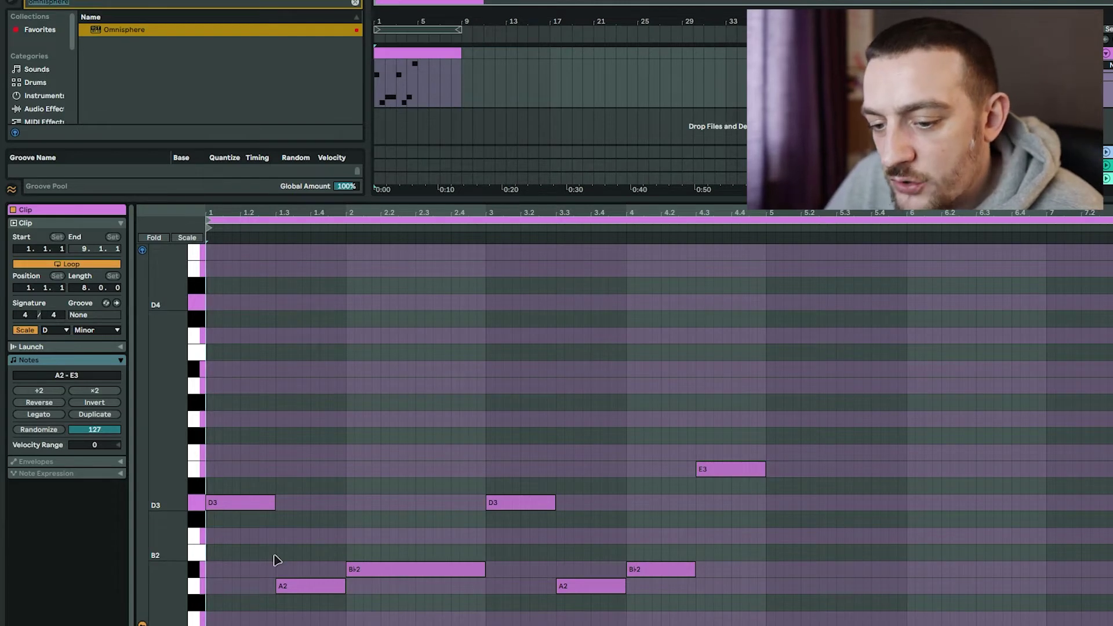
pyautogui.press('space')
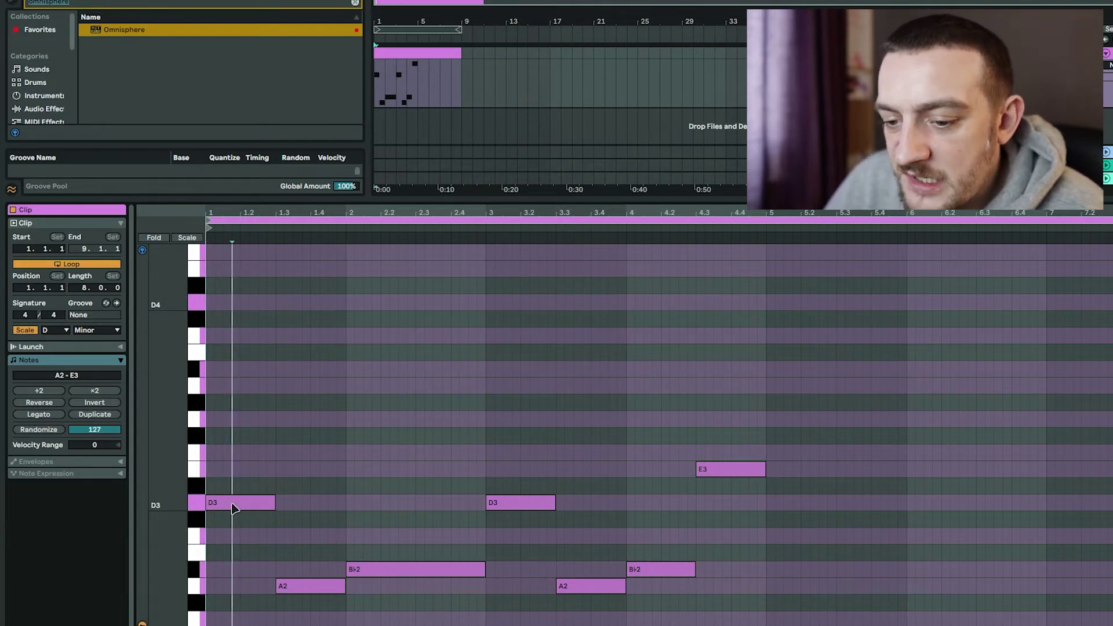
# Build triads on the roots in bars 1 and 2: F3 and A3 over D3, C3 and E3 over A2, D3 and F3 over B♭2.
pyautogui.click(234, 508)
pyautogui.moveTo(234, 508); pyautogui.dragTo(243, 455)
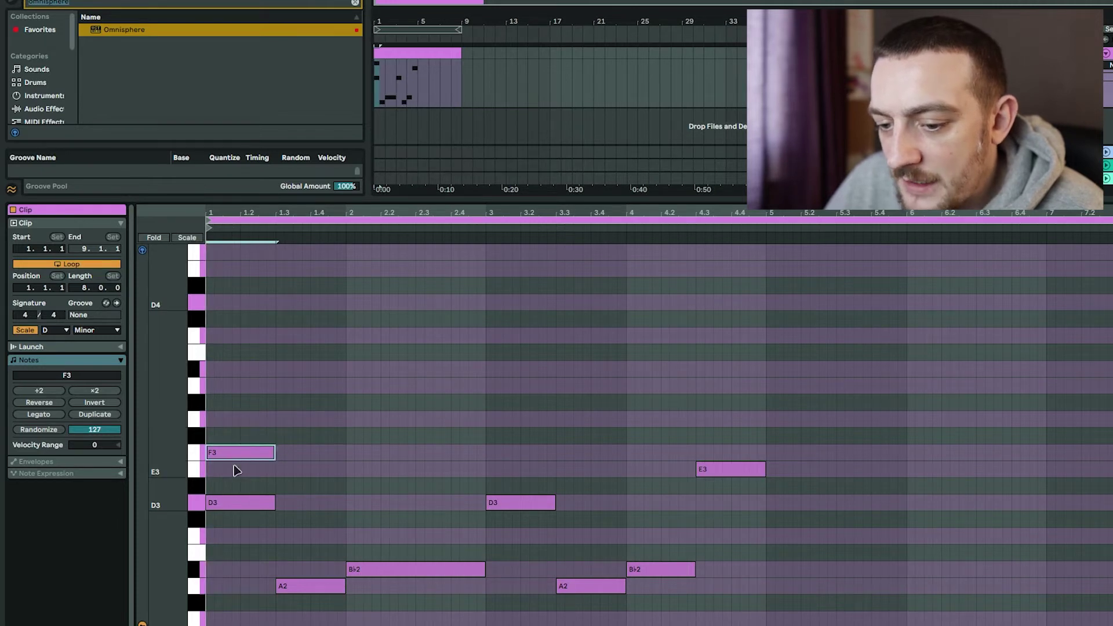
pyautogui.moveTo(230, 452); pyautogui.dragTo(238, 399)
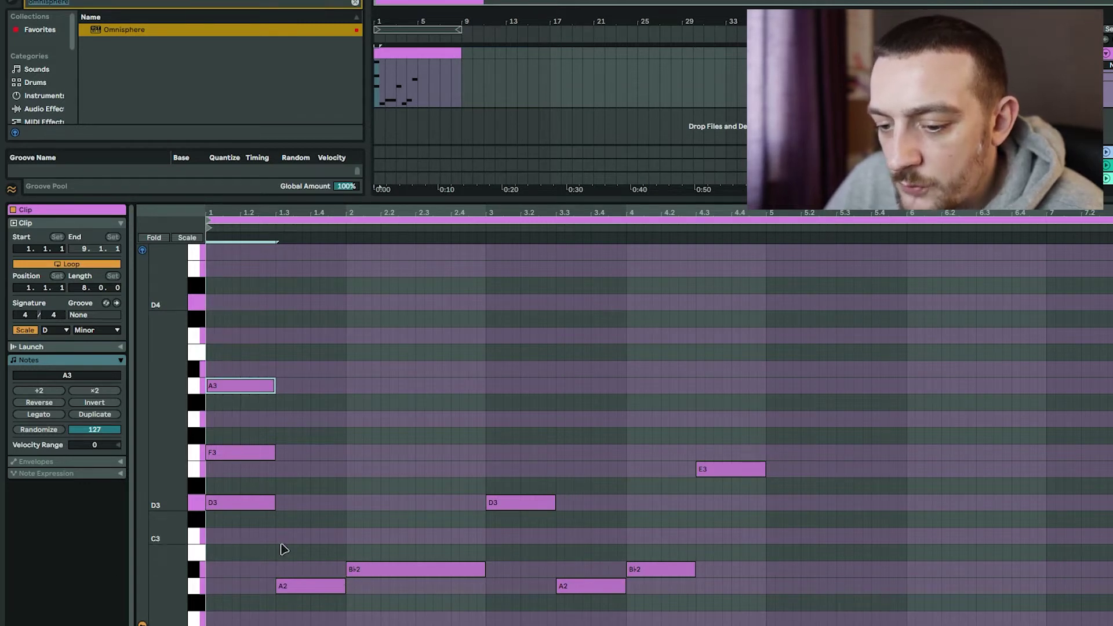
pyautogui.moveTo(309, 591); pyautogui.dragTo(313, 462)
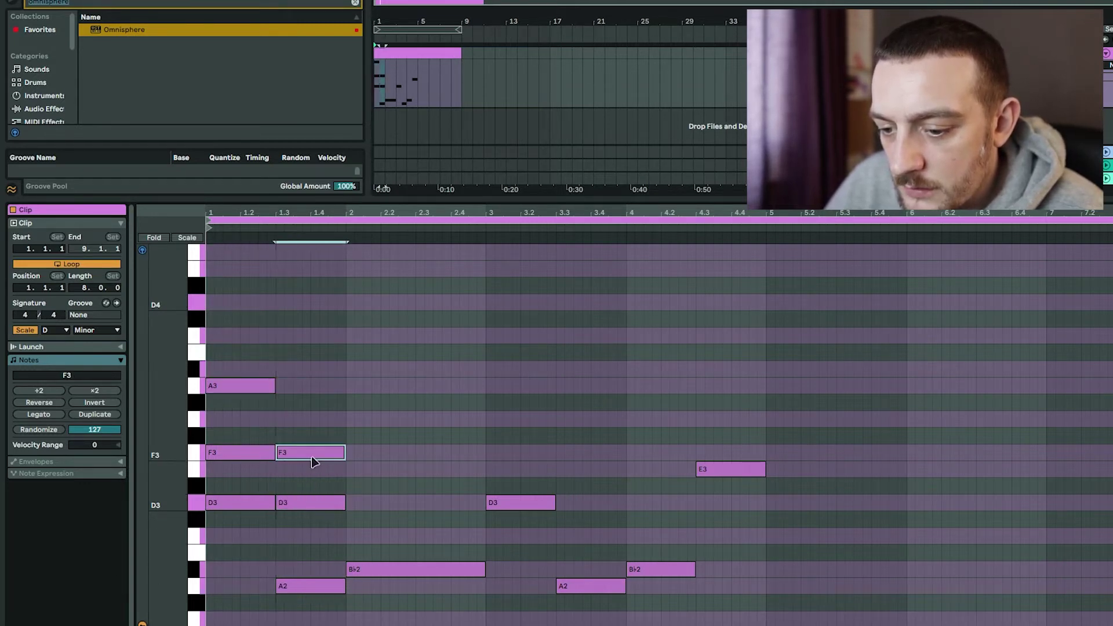
pyautogui.moveTo(455, 570); pyautogui.dragTo(456, 454)
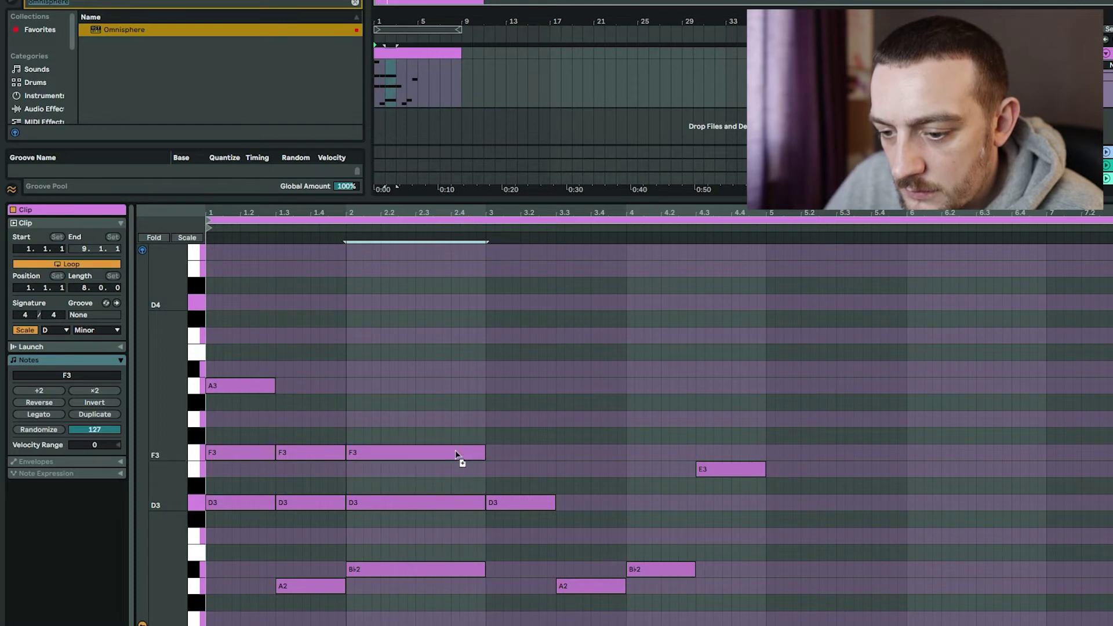
pyautogui.moveTo(335, 504); pyautogui.dragTo(334, 536)
pyautogui.moveTo(323, 453); pyautogui.dragTo(323, 471)
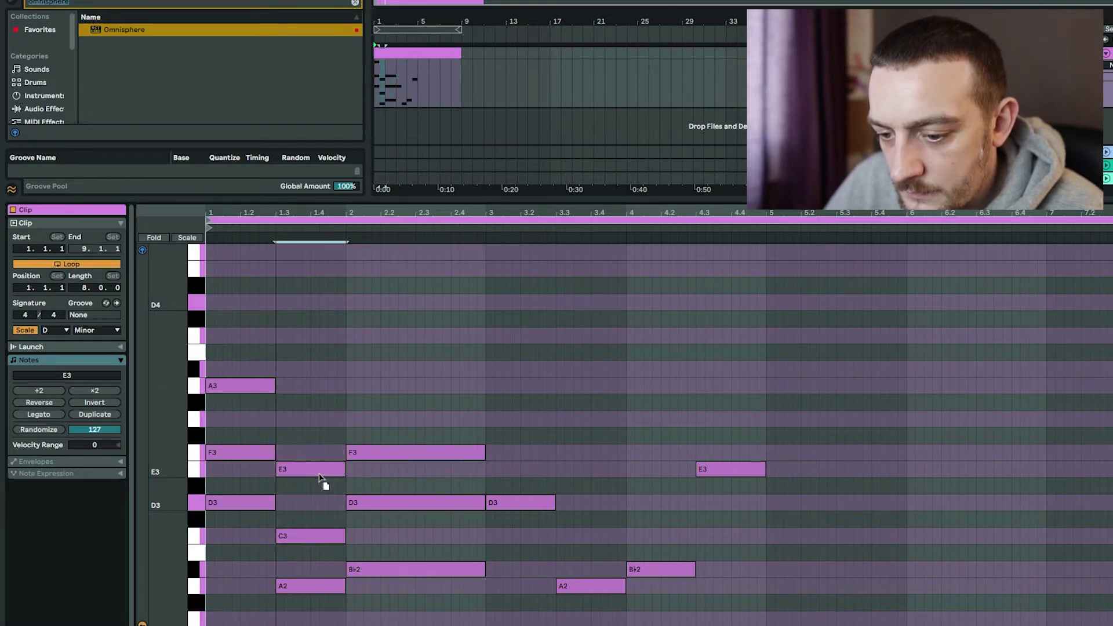
# Build triads on bars 3 and 4: F3/A3 over D3, C3/E3 over A2, D3/F3 over B♭2 and G3/B♭3 over E3.
pyautogui.moveTo(520, 502); pyautogui.dragTo(527, 388)
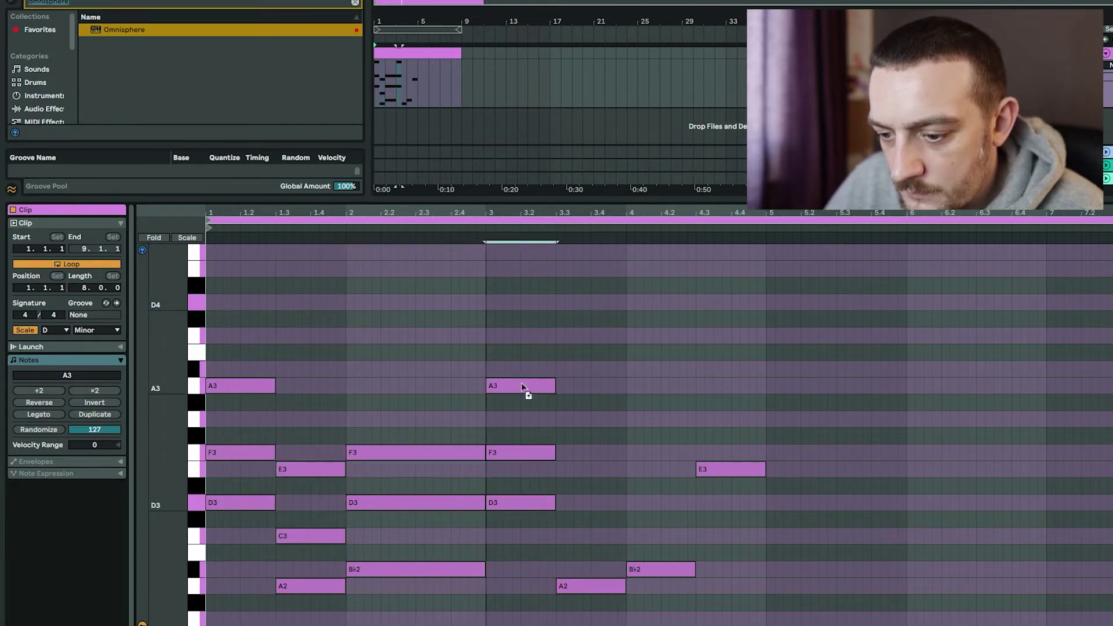
pyautogui.moveTo(584, 587); pyautogui.dragTo(594, 471)
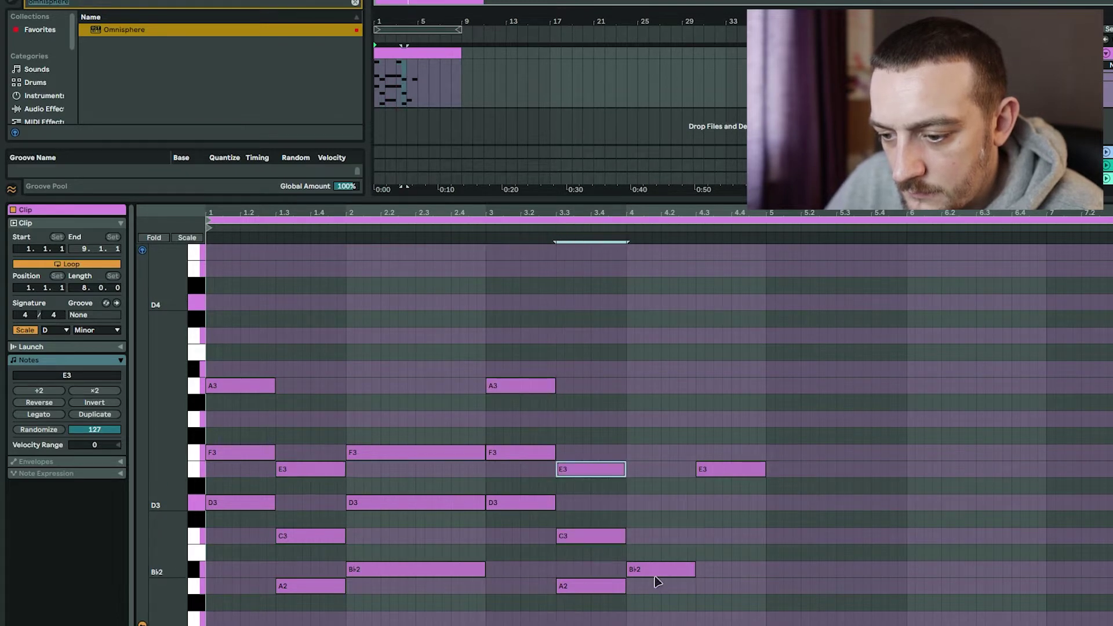
pyautogui.moveTo(651, 571); pyautogui.dragTo(739, 422)
pyautogui.moveTo(739, 422); pyautogui.dragTo(740, 373)
# Stretch all the chord notes to double length so the progression fills eight bars, and play it back.
pyautogui.hotkey('ctrl', 'a')
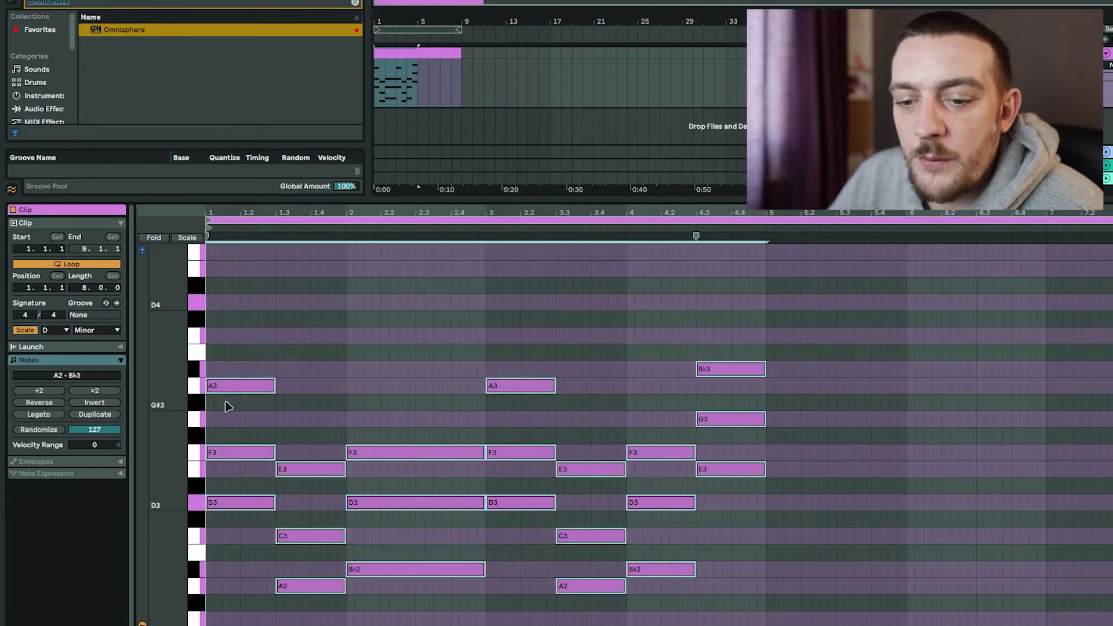
pyautogui.click(96, 391)
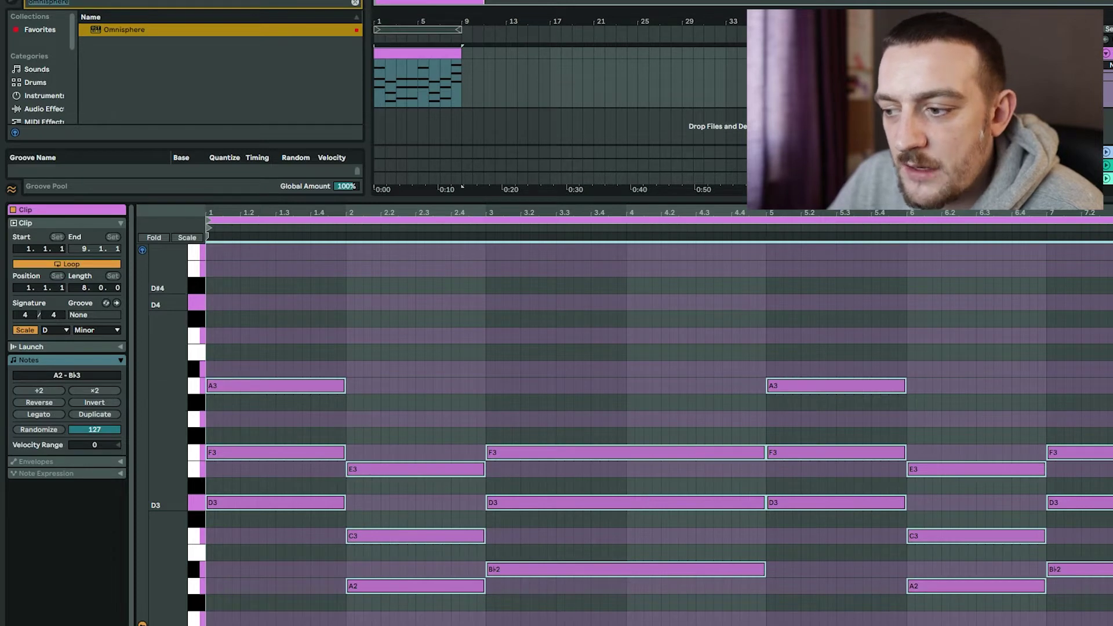
pyautogui.press('space')
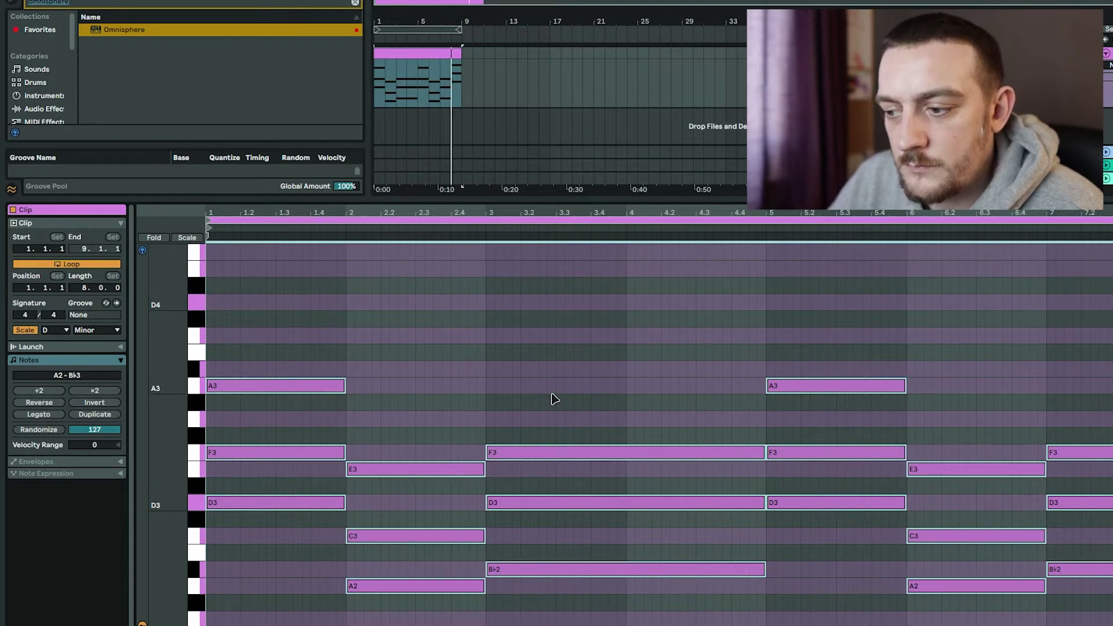
pyautogui.click(486, 413)
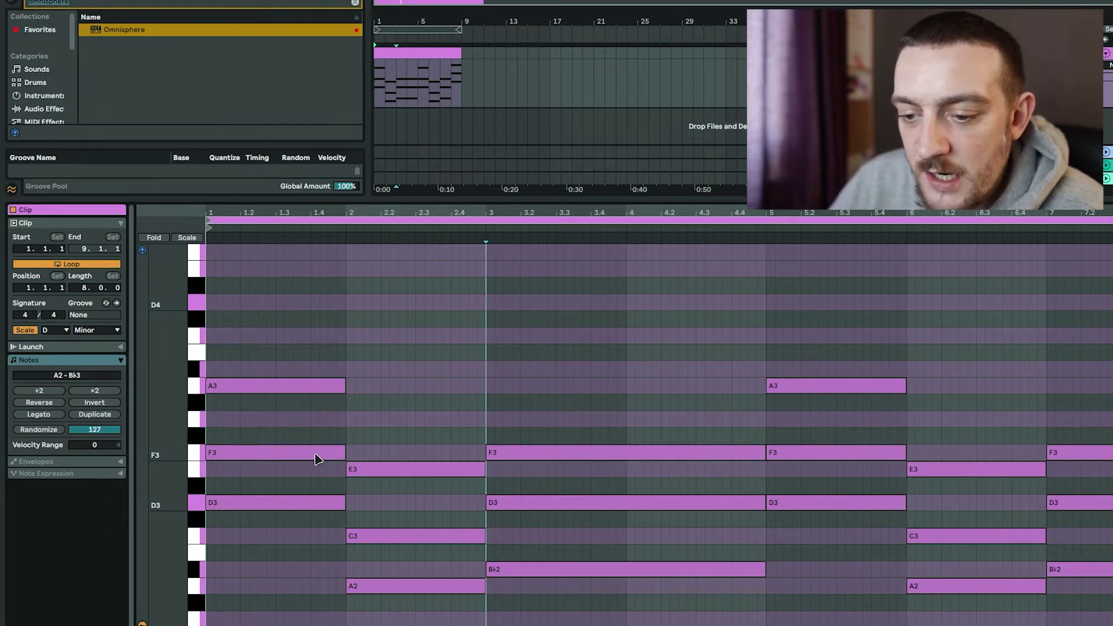
# Raise the middle note of every chord by one octave and play back the opened voicings.
pyautogui.click(318, 459)
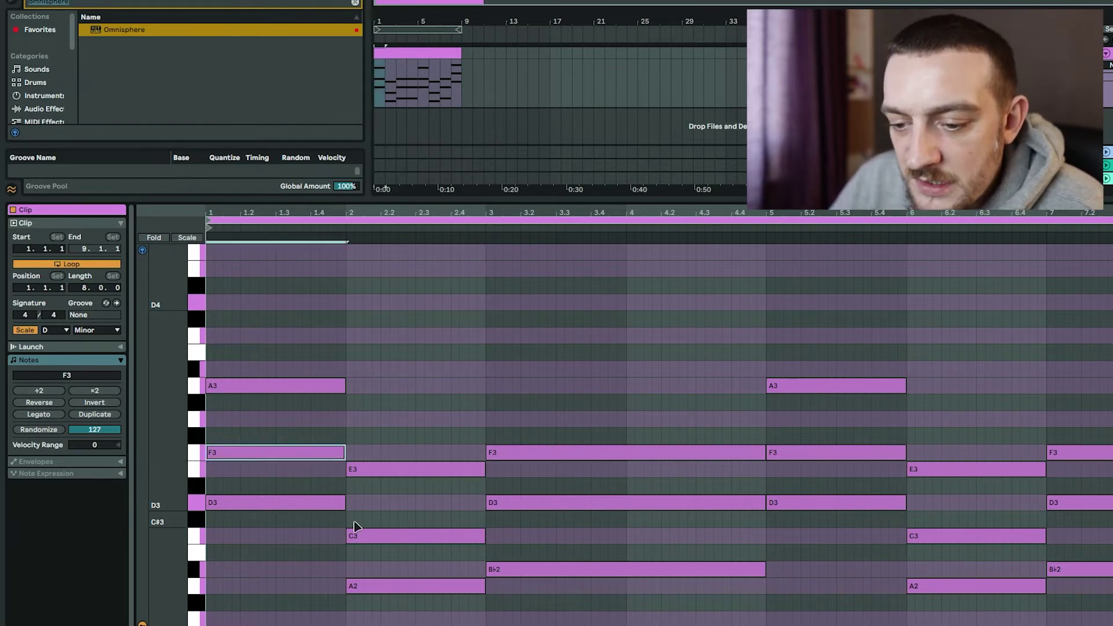
pyautogui.keyDown('shift'); pyautogui.click(400, 541); pyautogui.keyUp('shift')
pyautogui.keyDown('shift'); pyautogui.click(586, 503); pyautogui.keyUp('shift')
pyautogui.keyDown('shift'); pyautogui.click(863, 453); pyautogui.keyUp('shift')
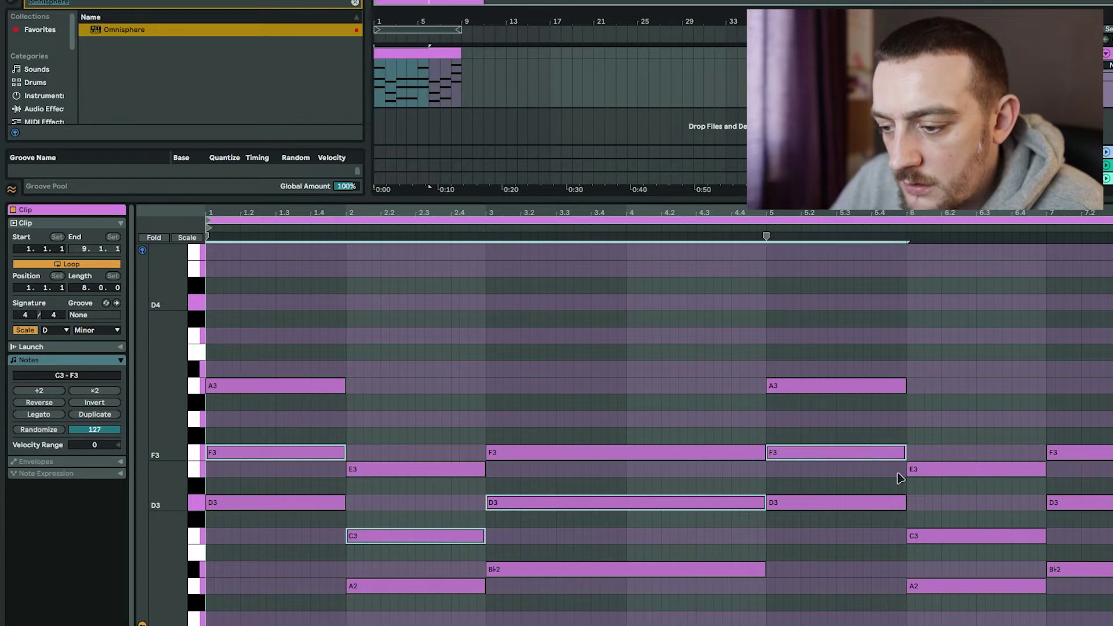
pyautogui.keyDown('shift'); pyautogui.click(1017, 545); pyautogui.keyUp('shift')
pyautogui.keyDown('shift'); pyautogui.click(1081, 504); pyautogui.keyUp('shift')
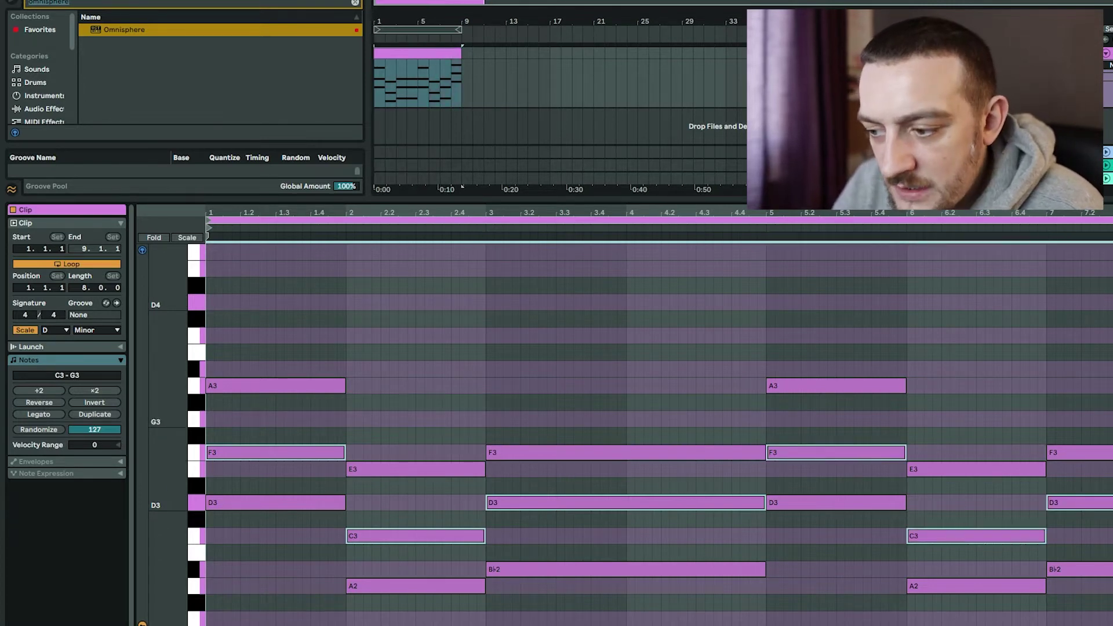
pyautogui.hotkey('shift', 'Up')
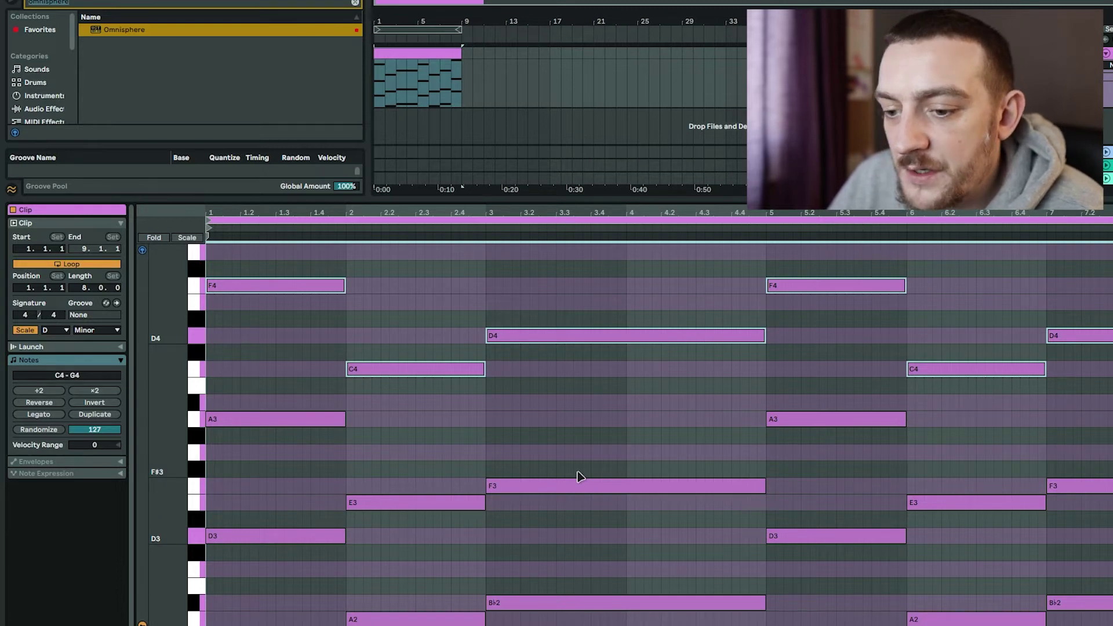
pyautogui.press('space')
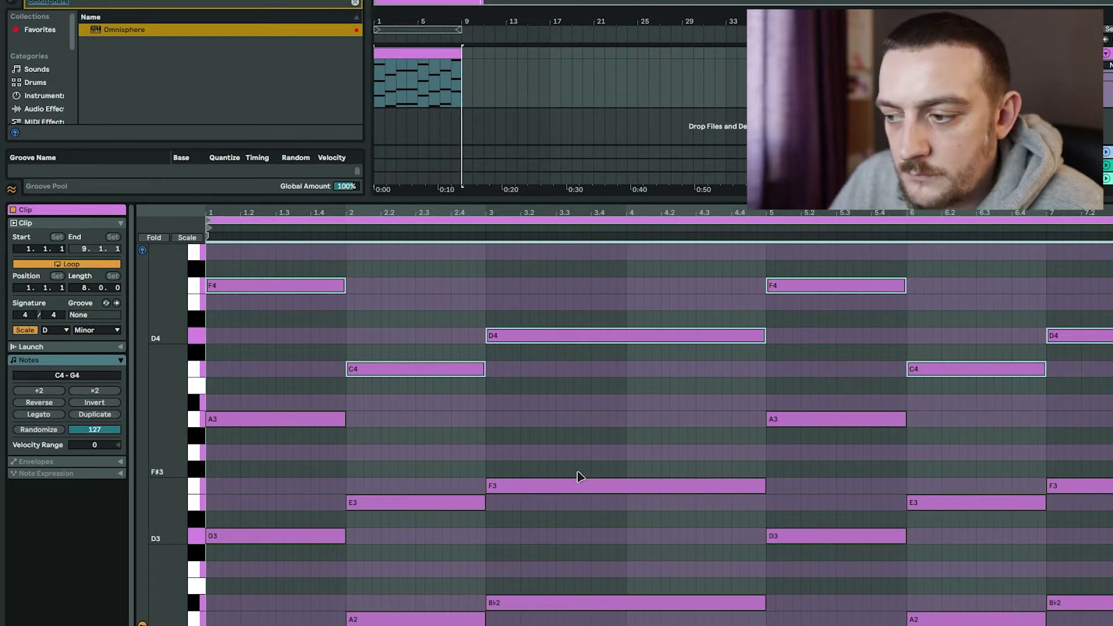
# Copy the root note of every chord down one octave and lower the copies another octave as bass notes.
pyautogui.moveTo(174, 405); pyautogui.dragTo(159, 386)
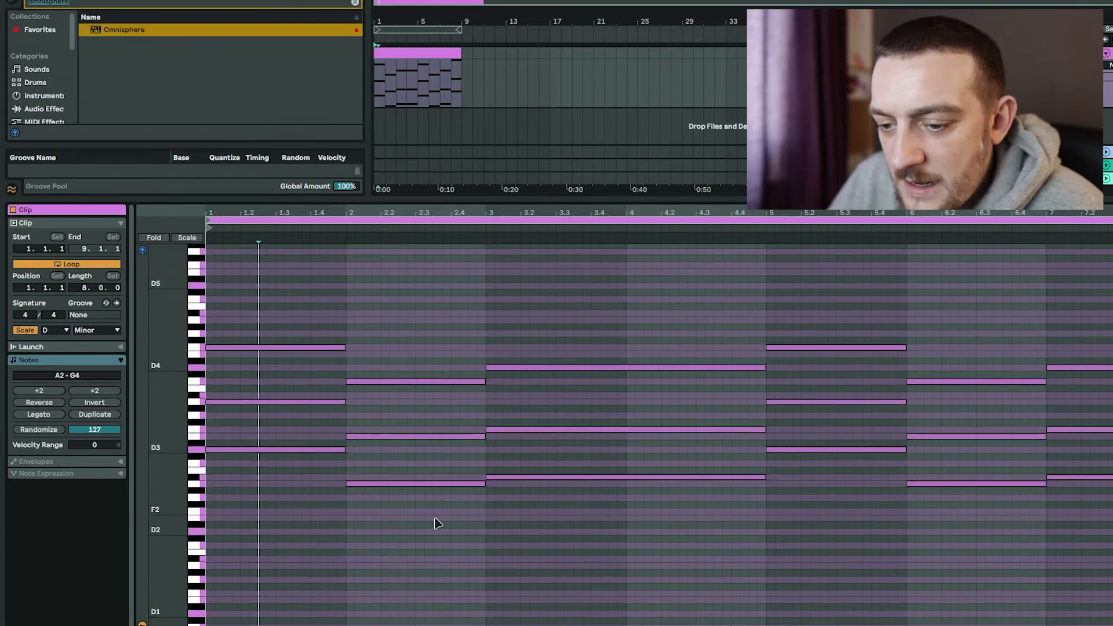
pyautogui.click(270, 450)
pyautogui.press('space')
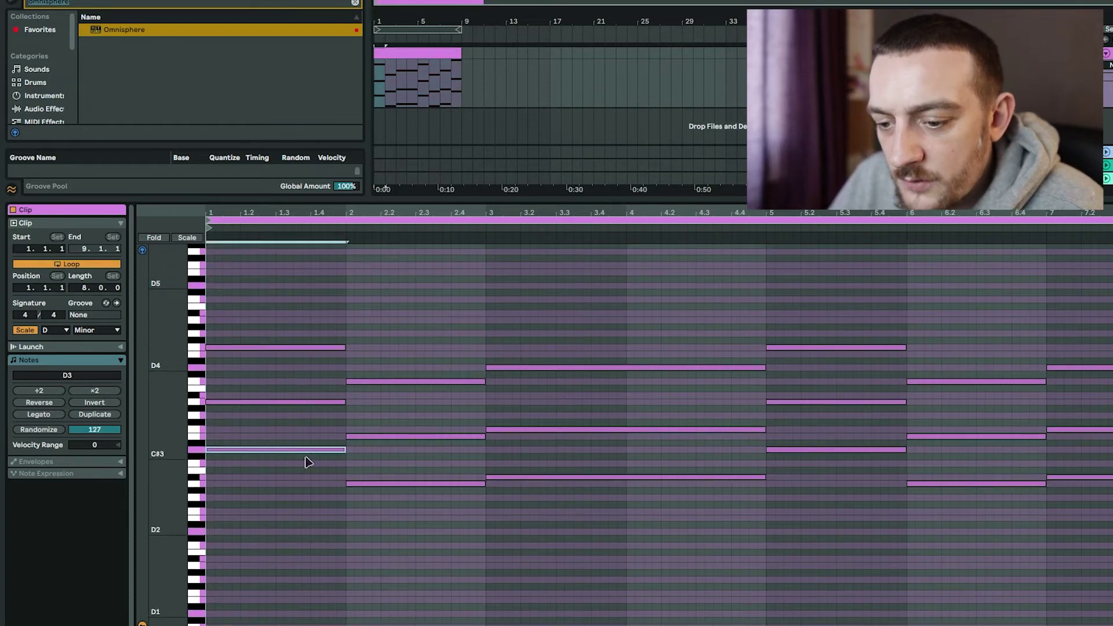
pyautogui.keyDown('shift'); pyautogui.click(420, 484); pyautogui.keyUp('shift')
pyautogui.keyDown('shift'); pyautogui.click(585, 477); pyautogui.keyUp('shift')
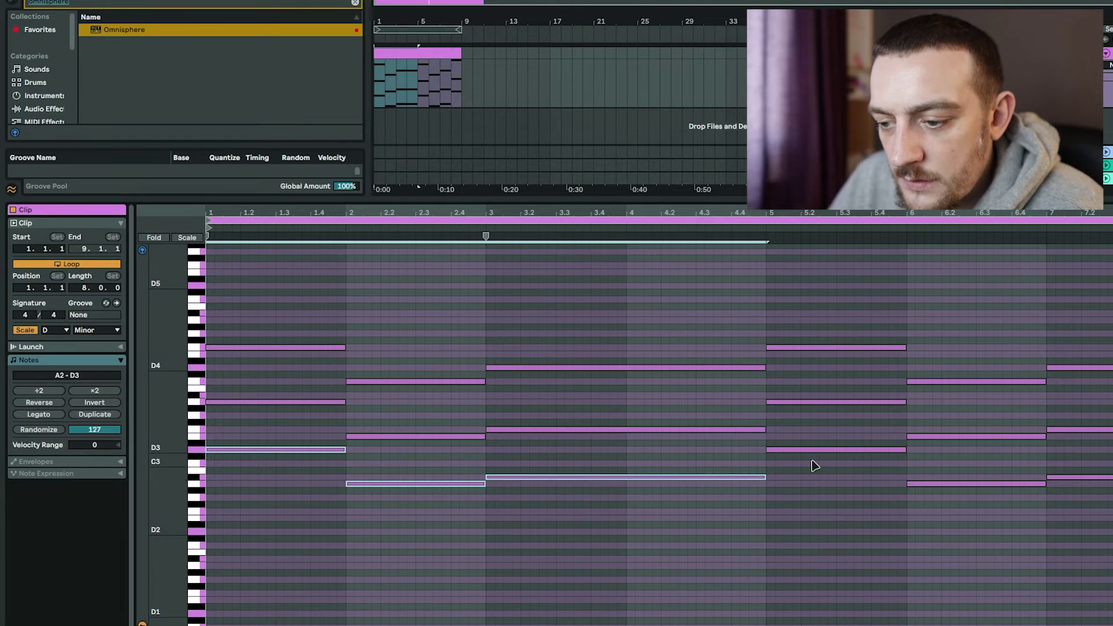
pyautogui.keyDown('shift'); pyautogui.click(843, 450); pyautogui.keyUp('shift')
pyautogui.keyDown('shift'); pyautogui.click(965, 485); pyautogui.keyUp('shift')
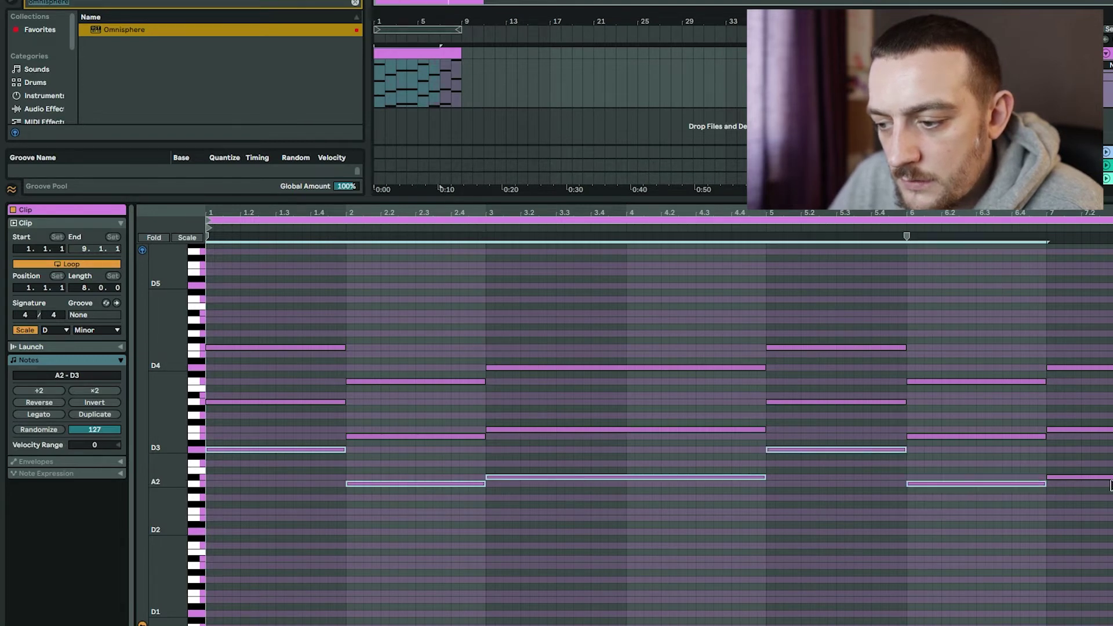
pyautogui.keyDown('shift'); pyautogui.click(1078, 477); pyautogui.keyUp('shift')
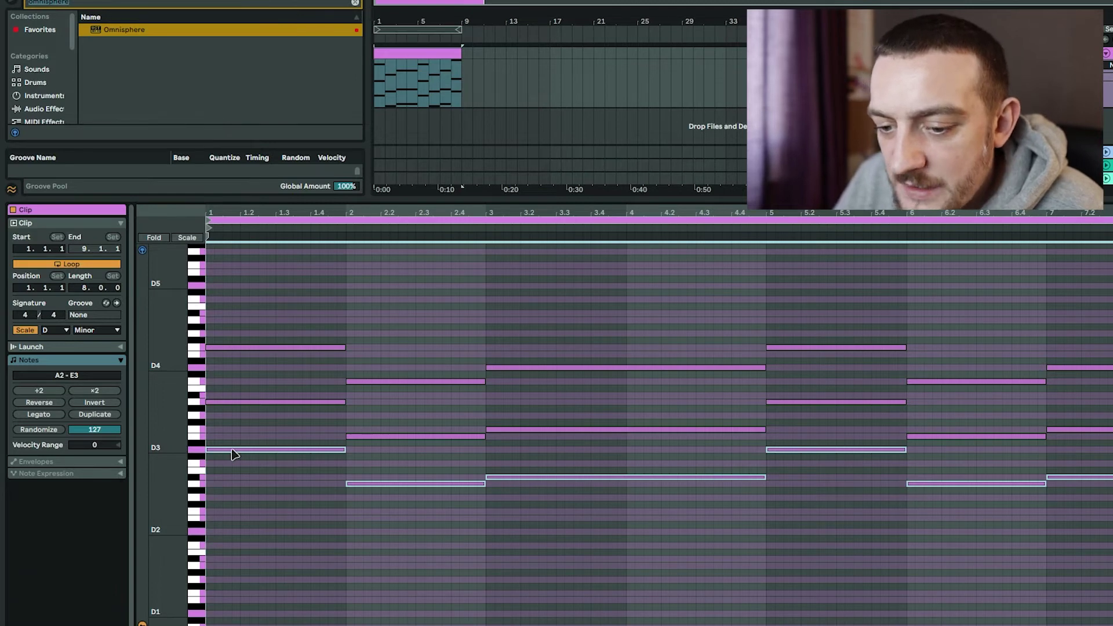
pyautogui.moveTo(232, 454); pyautogui.dragTo(236, 539)
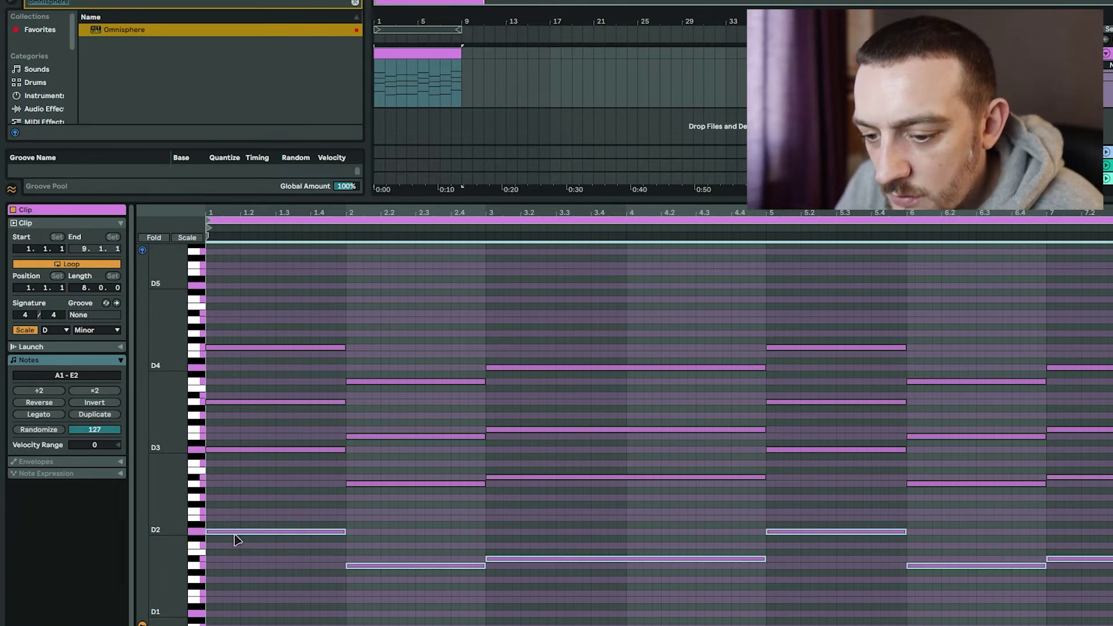
pyautogui.hotkey('shift', 'Down')
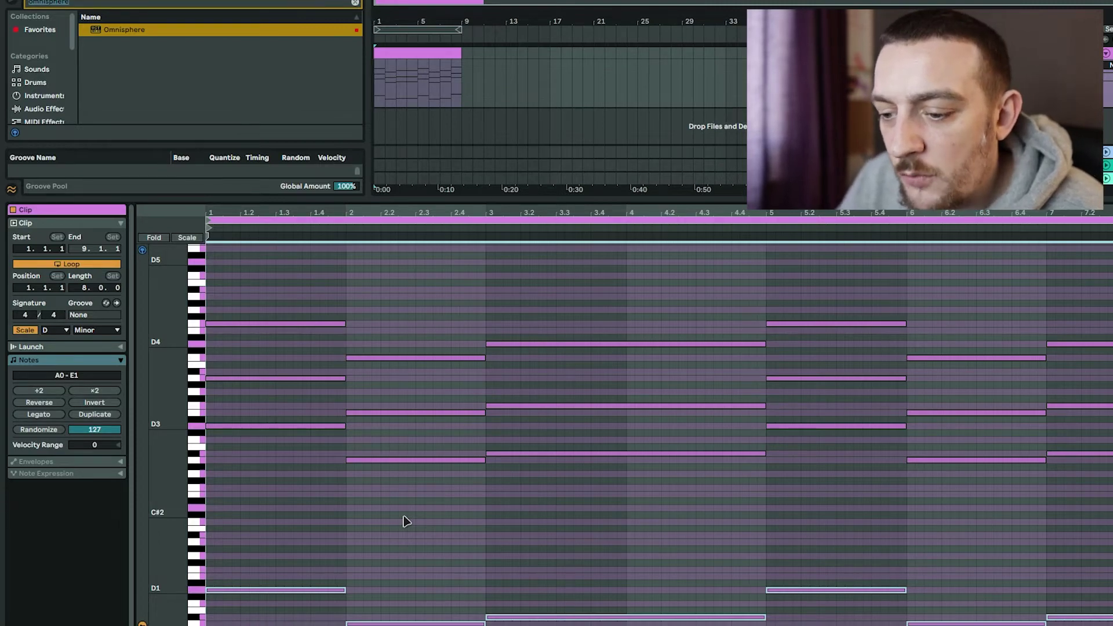
pyautogui.press('Escape')
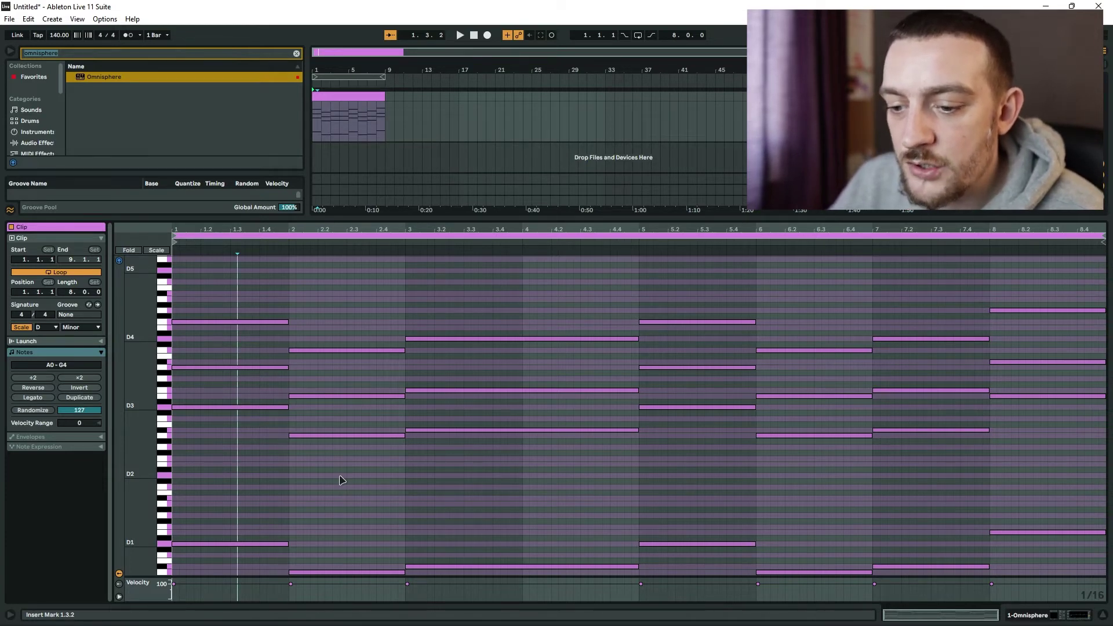
# Play back the eight-bar progression with its bass notes and review the chord voicings.
pyautogui.press('space')
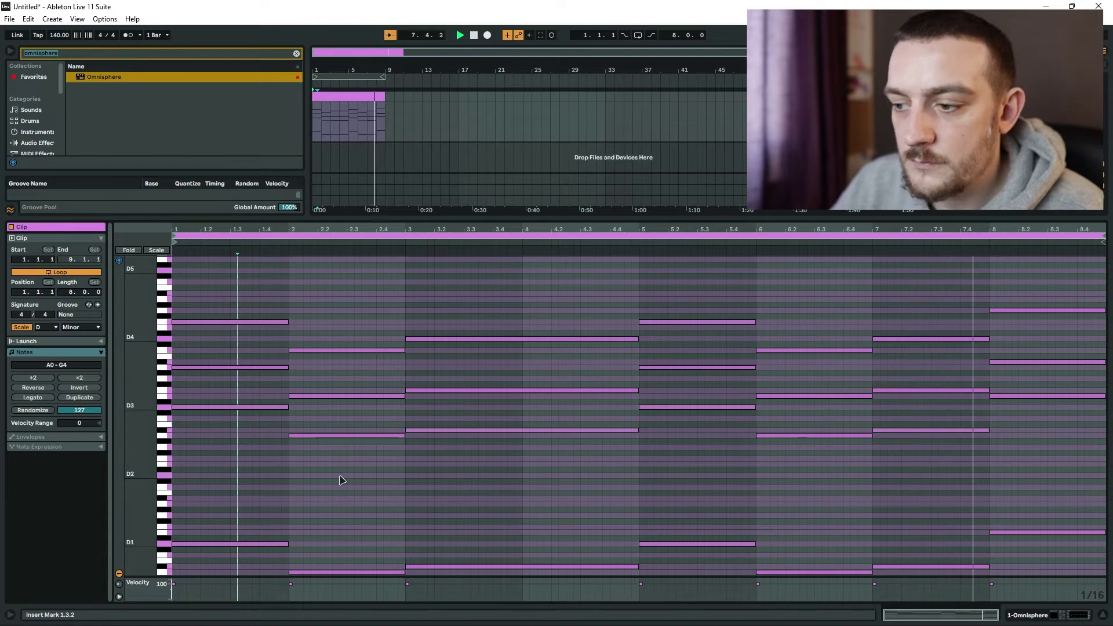
pyautogui.press('space')
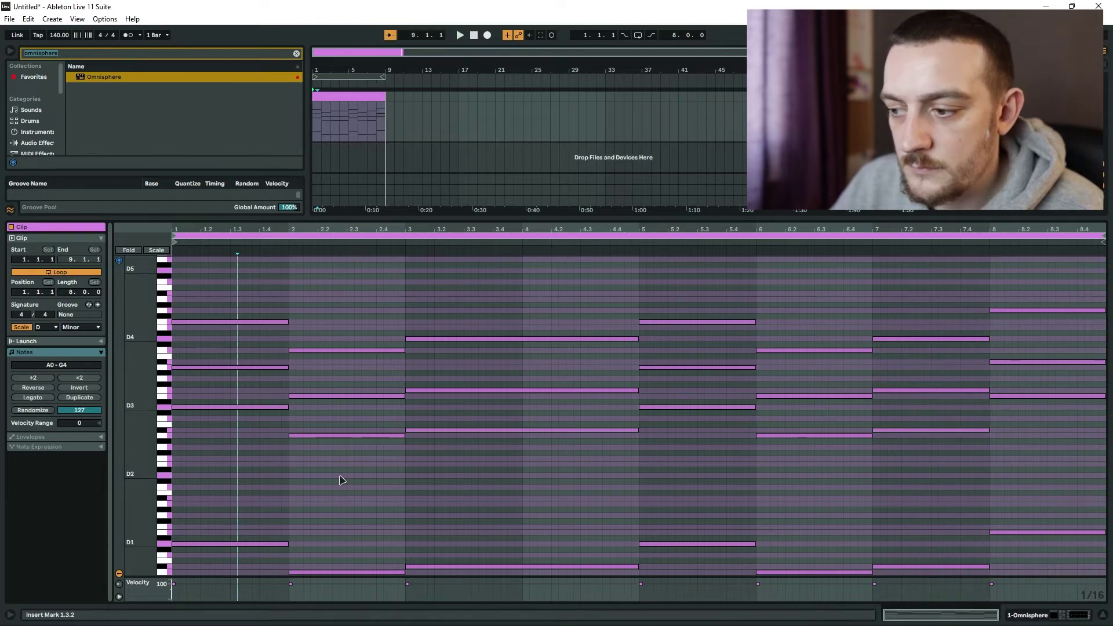
pyautogui.scroll(2, 219, 418)
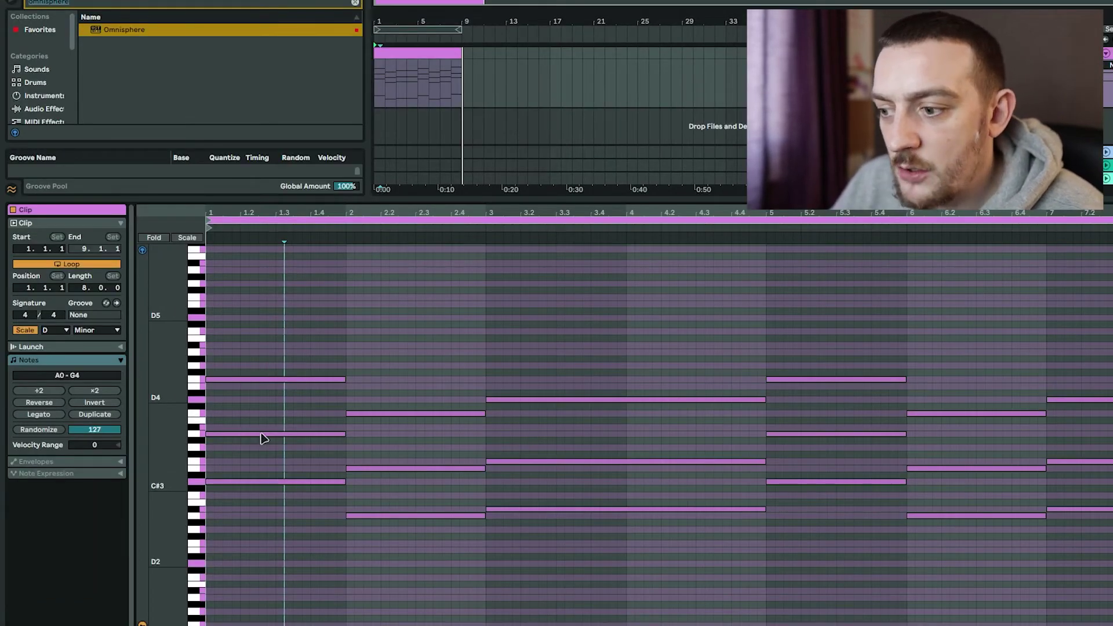
pyautogui.scroll(-1, 261, 437)
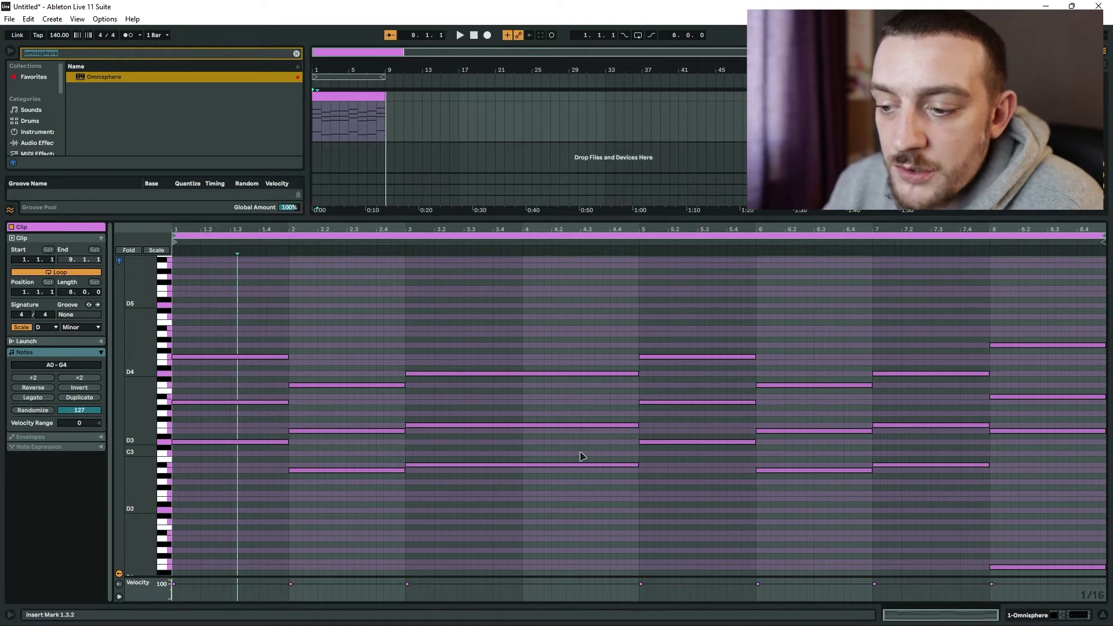
# Start a melody above the first chord with an A4 note at 1.1.1, lengthened to two beats.
pyautogui.doubleClick(176, 329)
pyautogui.press('Down')
pyautogui.press('space')
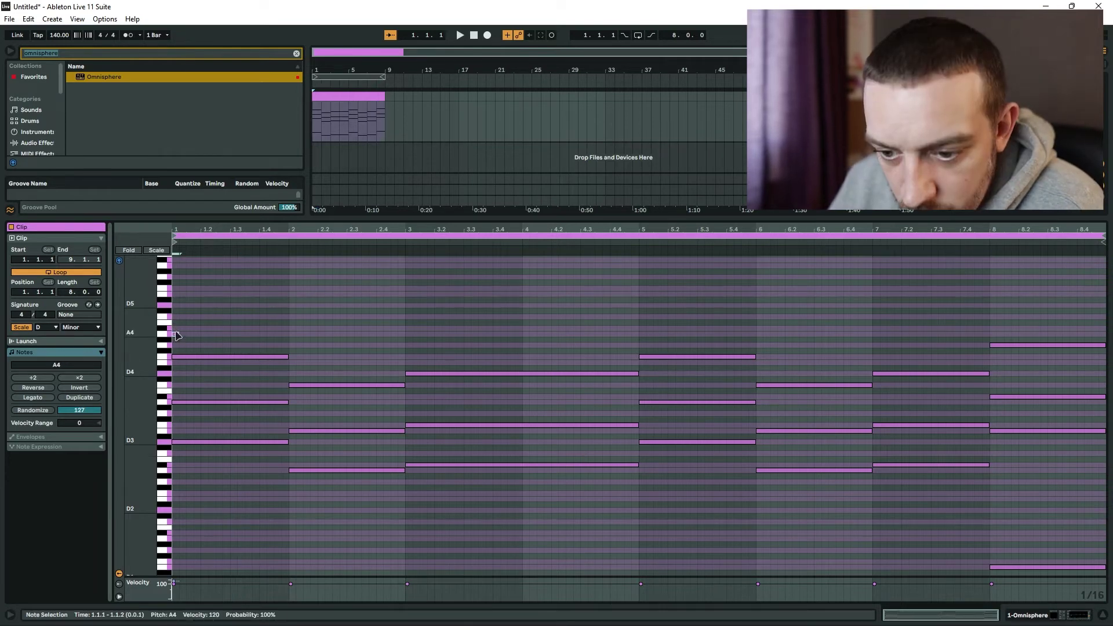
pyautogui.moveTo(180, 335); pyautogui.dragTo(232, 336)
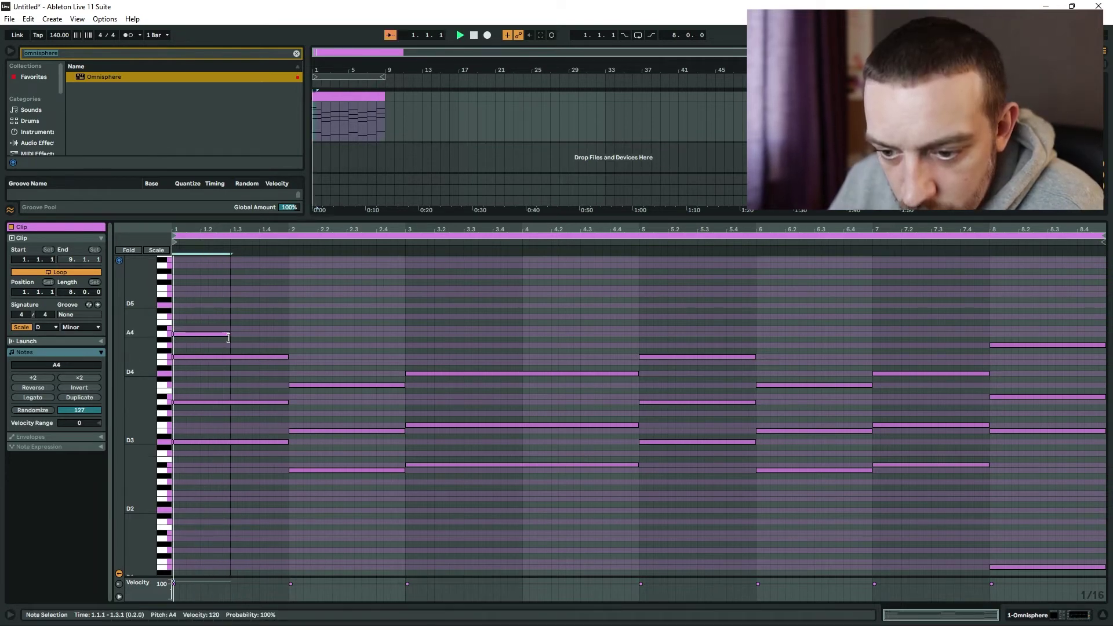
pyautogui.press('space')
# Add a D5 melody note from beat 3 to the end of bar 1.
pyautogui.click(235, 301)
pyautogui.doubleClick(234, 301)
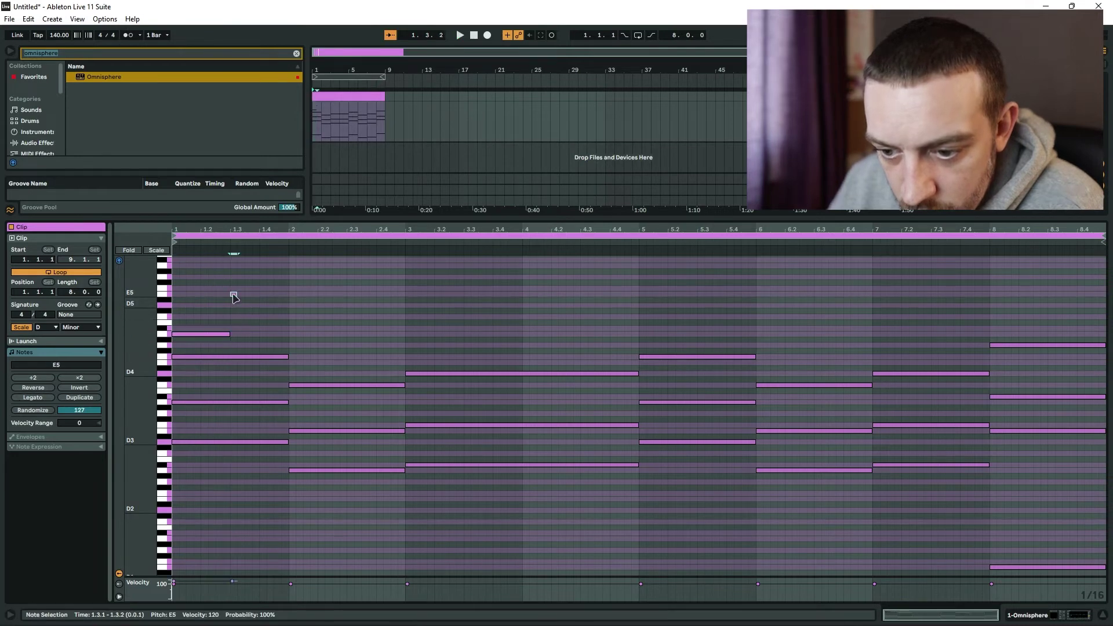
pyautogui.press('space')
pyautogui.moveTo(234, 305); pyautogui.dragTo(293, 312)
pyautogui.click(271, 293)
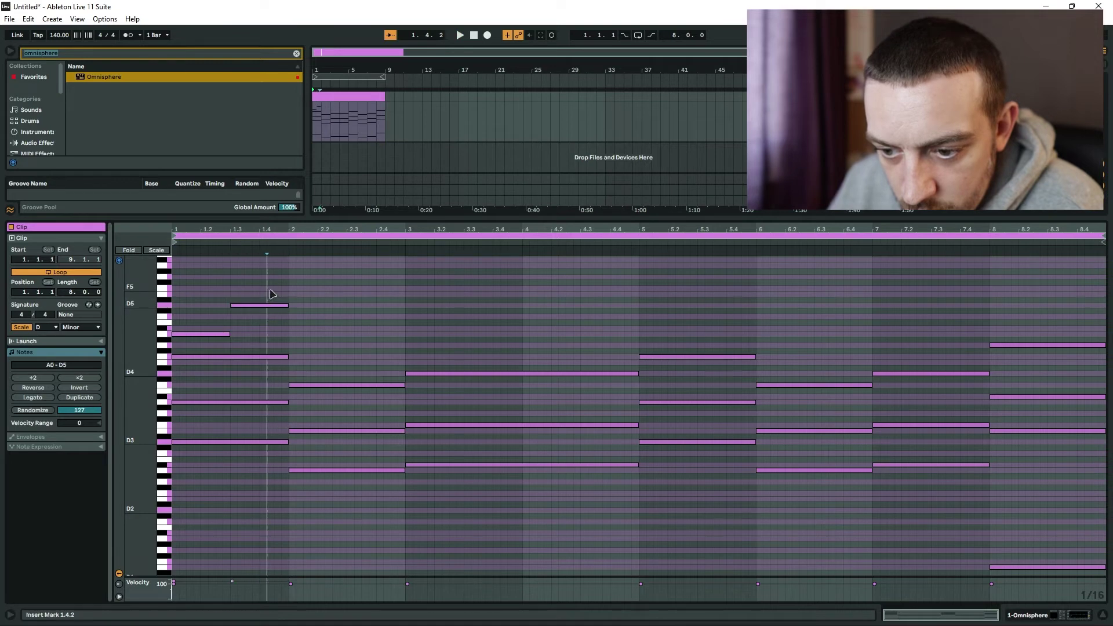
# Place an E5 note running from 1.4.1 to 2.3.1, shift the D5 before it slightly earlier, and audition the phrase.
pyautogui.press('space')
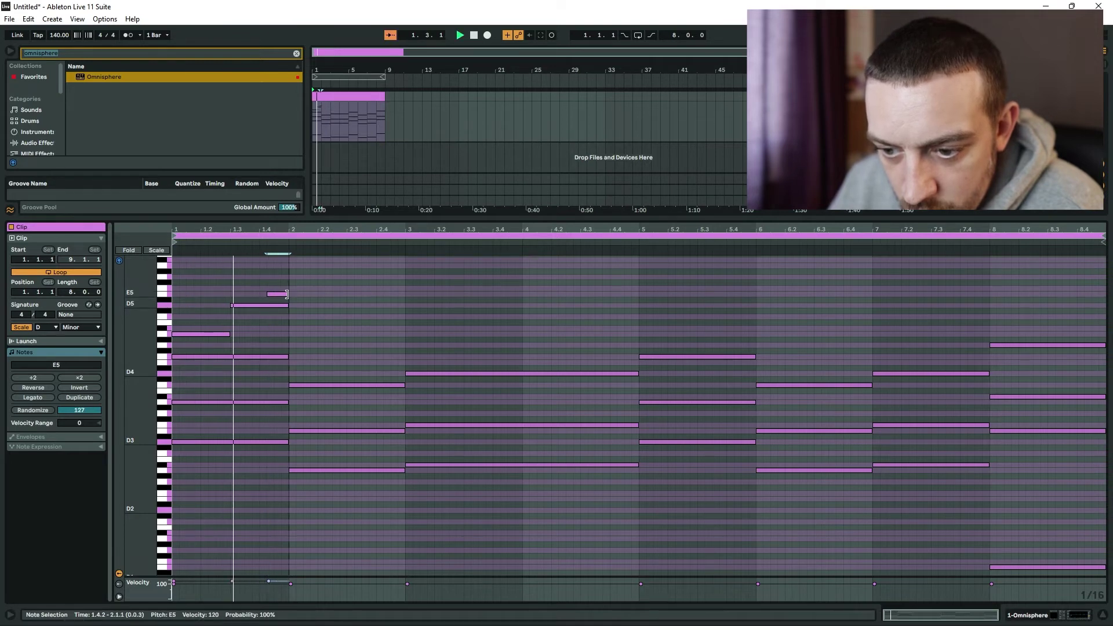
pyautogui.hotkey('shift', 'Right')
pyautogui.hotkey('shift', 'Right')
pyautogui.moveTo(259, 309); pyautogui.dragTo(346, 297)
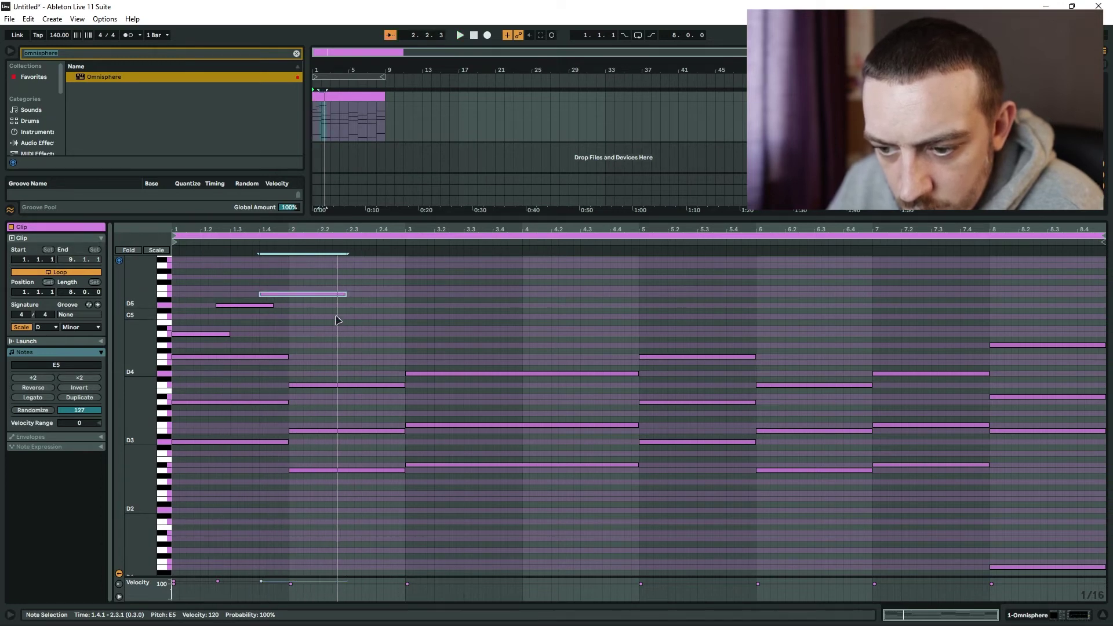
# Add short D5, F5, E5, B♭4 and A4 notes in bar 2, hold a D5 through bar 3, and play the melody back.
pyautogui.doubleClick(336, 305)
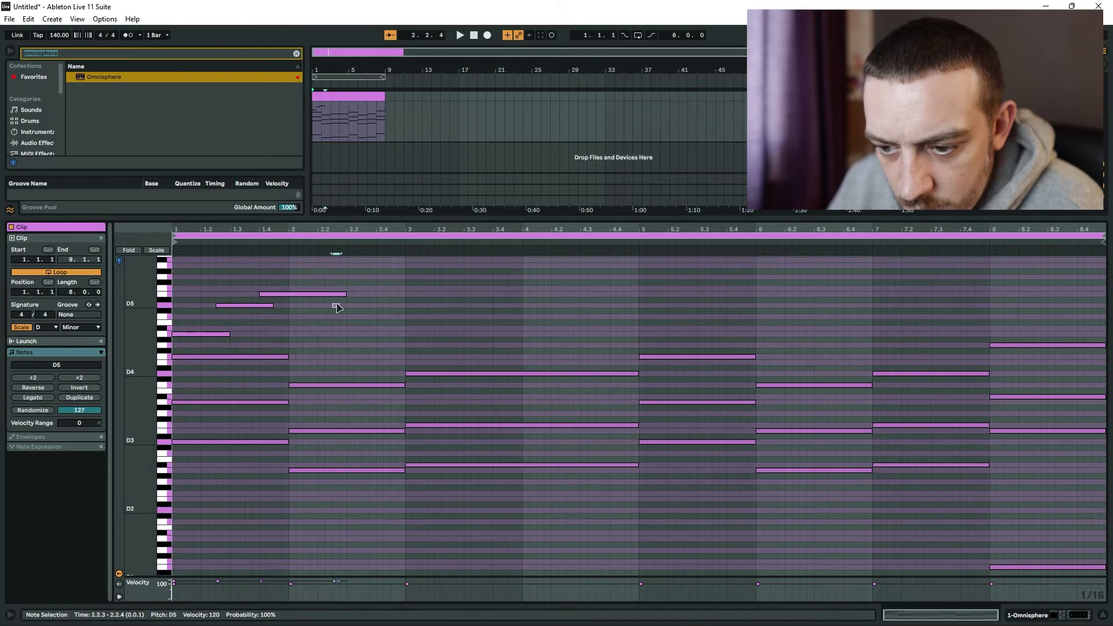
pyautogui.moveTo(335, 305); pyautogui.dragTo(361, 290)
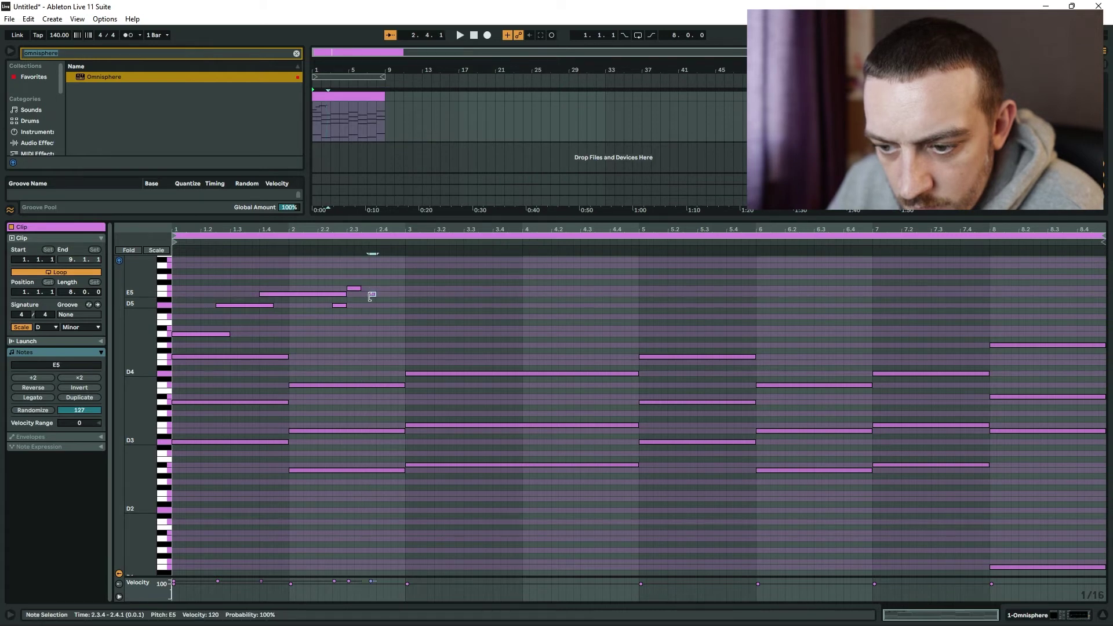
pyautogui.moveTo(373, 294); pyautogui.dragTo(523, 313)
pyautogui.press('space')
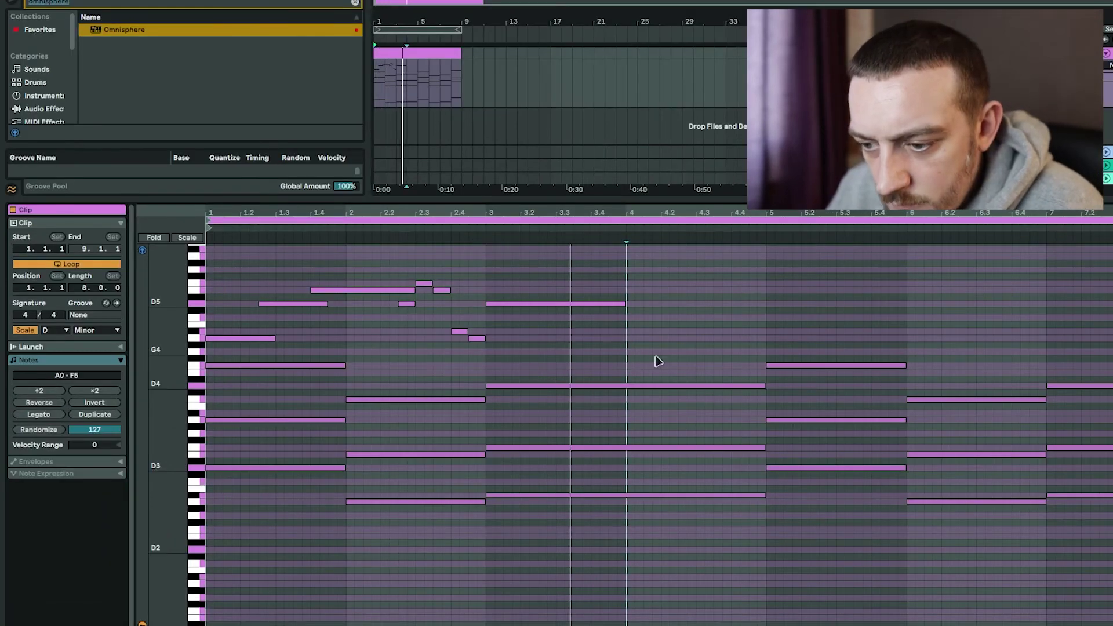
# Add a descending F5, E5, B♭4, A4, F4, E4 run in bar 4, and a half-bar A4 plus short B♭4 and A4 in bar 5.
pyautogui.click(554, 328)
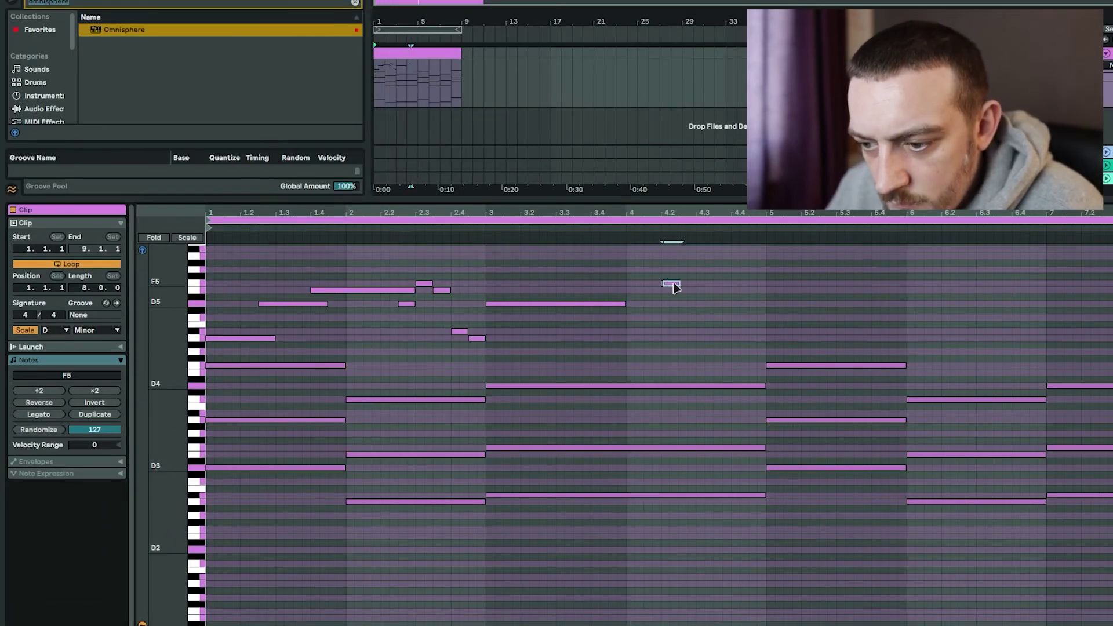
pyautogui.moveTo(673, 288)
pyautogui.mouseDown()
pyautogui.moveTo(738, 373)
pyautogui.moveTo(758, 375)
pyautogui.mouseUp()
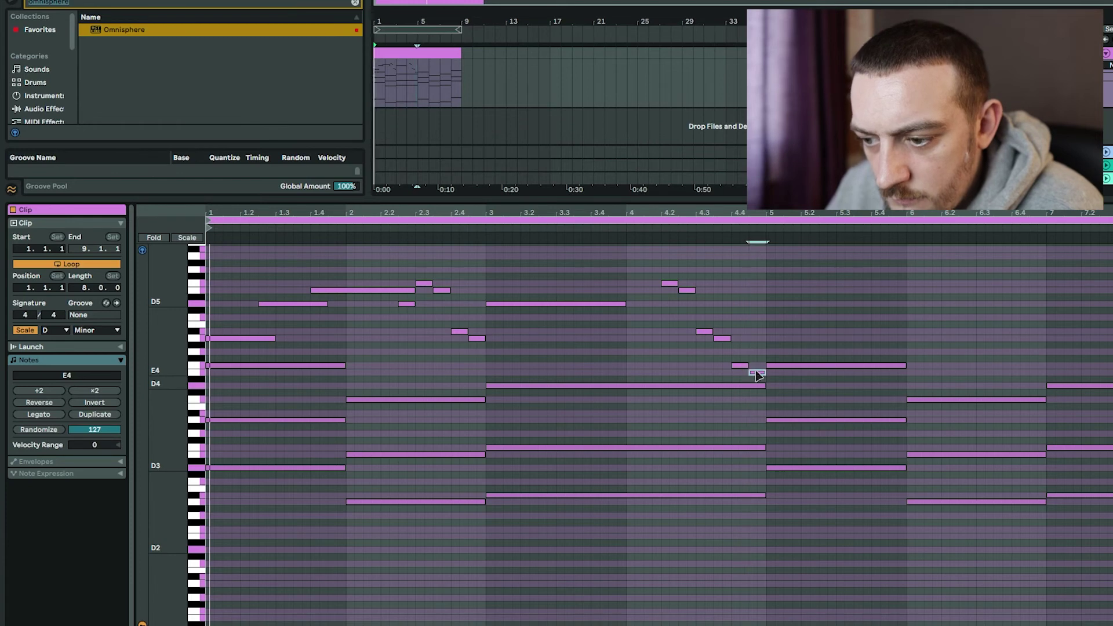
pyautogui.click(775, 338)
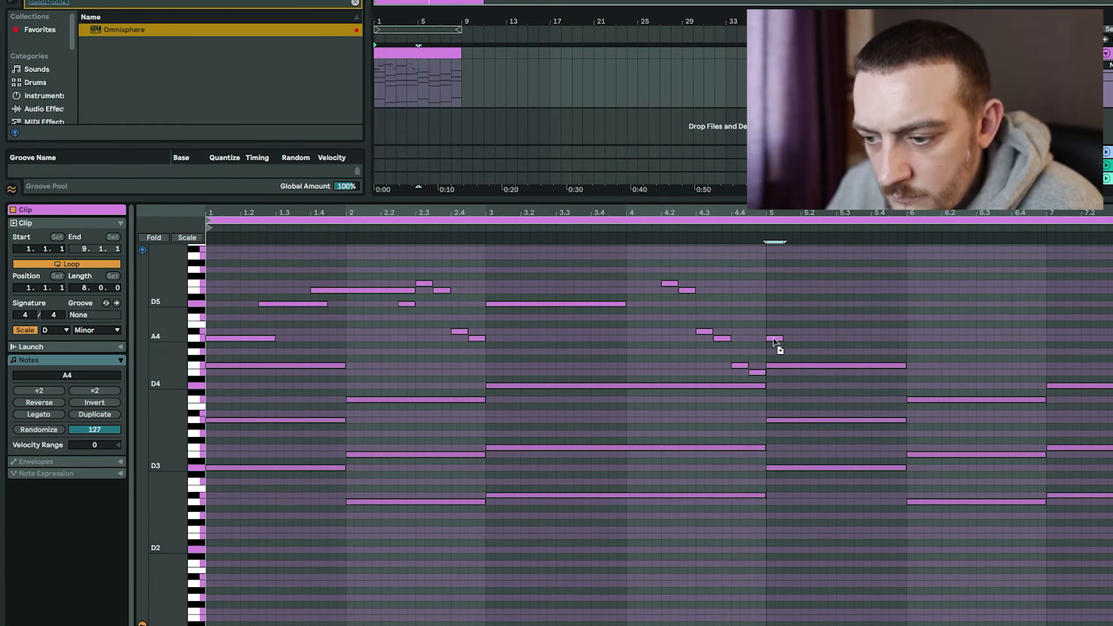
pyautogui.moveTo(781, 339); pyautogui.dragTo(897, 338)
# Place short F4 and E4 notes at the start of bar 6 and play back from bar 4.
pyautogui.moveTo(933, 372); pyautogui.dragTo(948, 381)
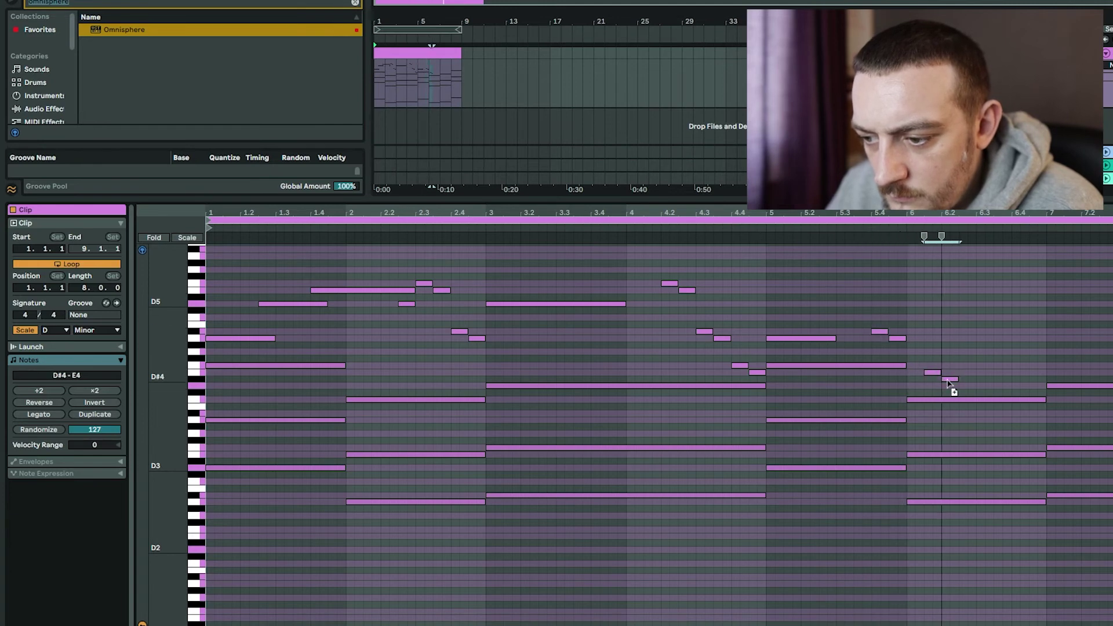
pyautogui.press('Up')
pyautogui.press('Left')
pyautogui.click(669, 354)
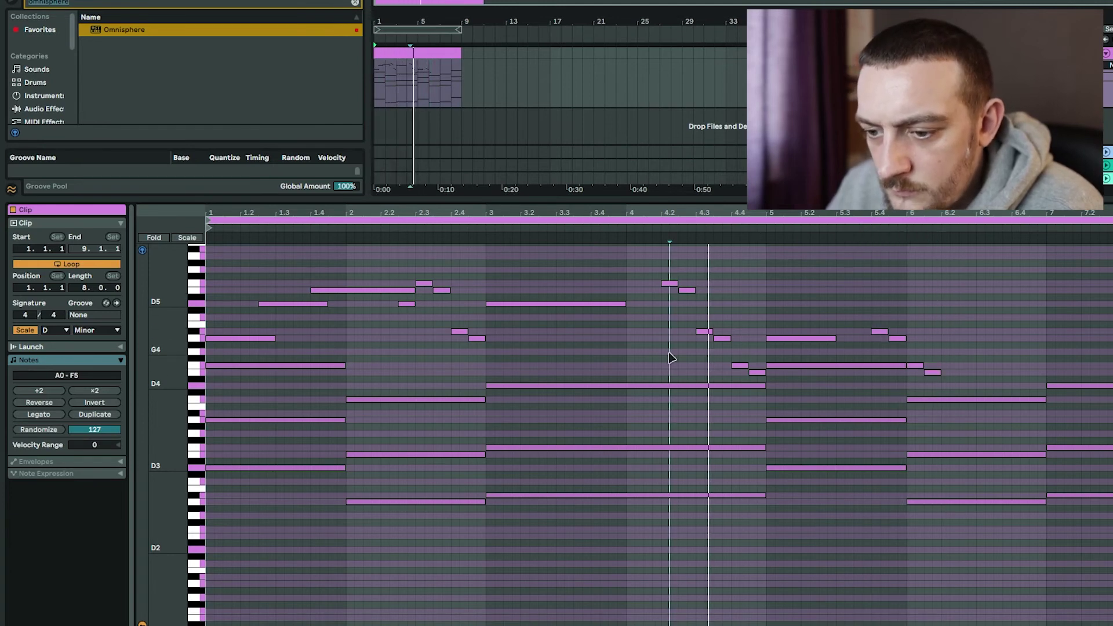
# Finish the bar 6 melody with a two-beat D4 followed by short E4 and D4 notes.
pyautogui.moveTo(942, 385)
pyautogui.mouseDown()
pyautogui.moveTo(1011, 385)
pyautogui.moveTo(1014, 358)
pyautogui.mouseUp()
pyautogui.click(1016, 372)
pyautogui.click(1035, 391)
pyautogui.doubleClick(1033, 385)
pyautogui.moveTo(1037, 386); pyautogui.dragTo(1046, 385)
# Try a melody note at the start of bar 7, replace it with an A4, and lengthen that to half a bar.
pyautogui.doubleClick(1052, 365)
pyautogui.press('Delete')
pyautogui.doubleClick(1052, 338)
pyautogui.press('space')
pyautogui.moveTo(1064, 338); pyautogui.dragTo(1112, 338)
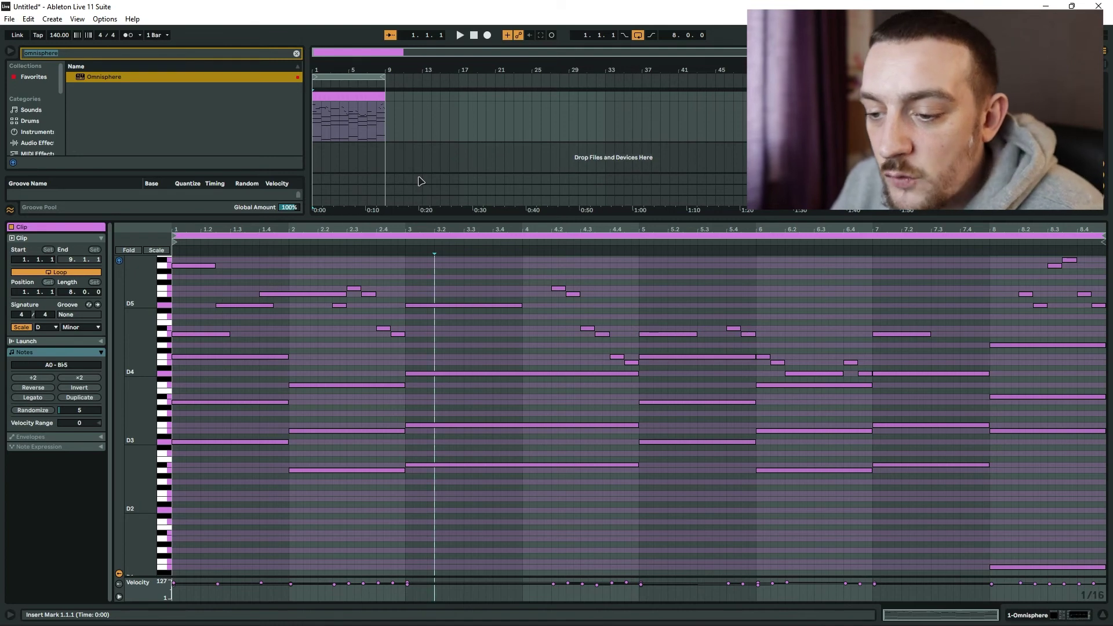
# Play the full eight-bar progression with its melody from the start, and stop playback.
pyautogui.press('space')
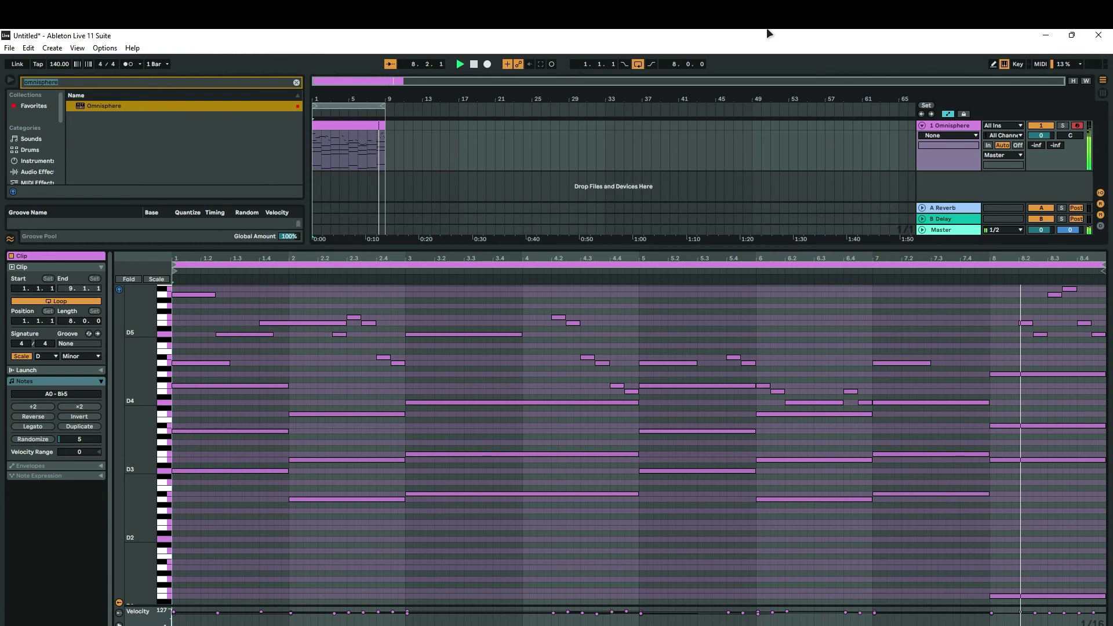
pyautogui.press('space')
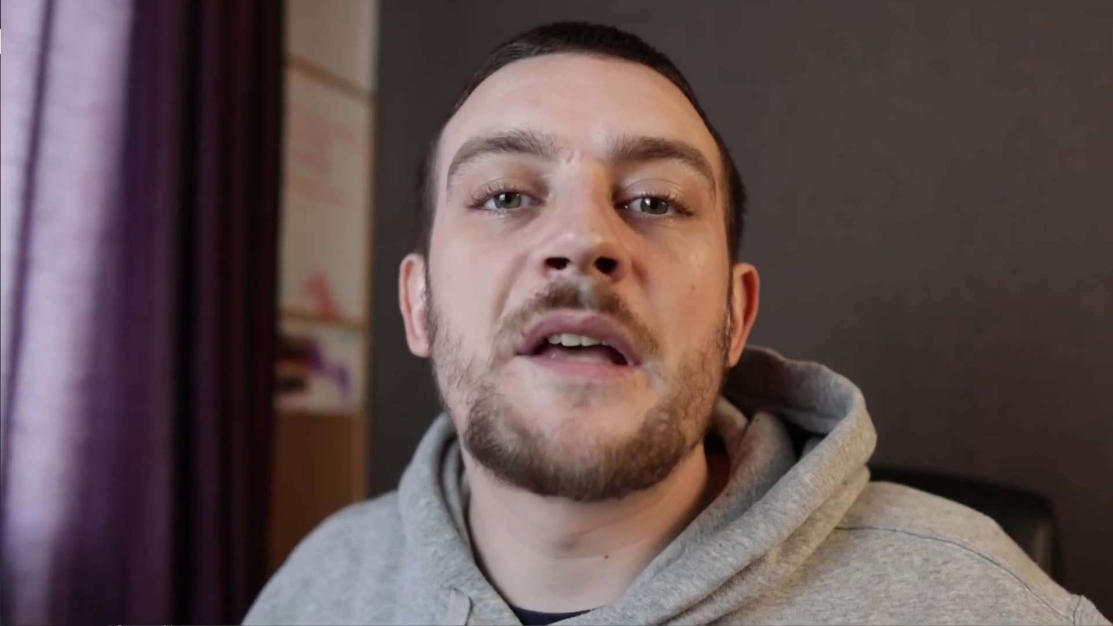